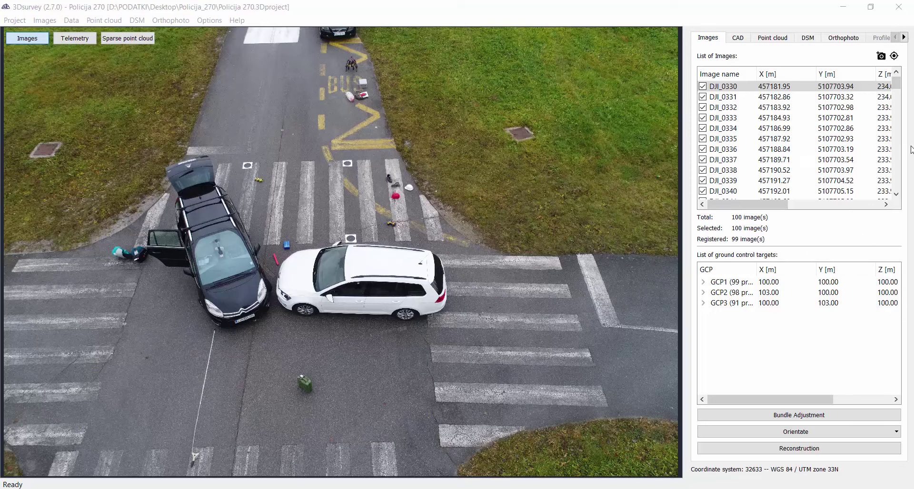
Step: Browse the drone photos of the accident scene from DJI_0330 through DJI_0336
left_click(745, 88)
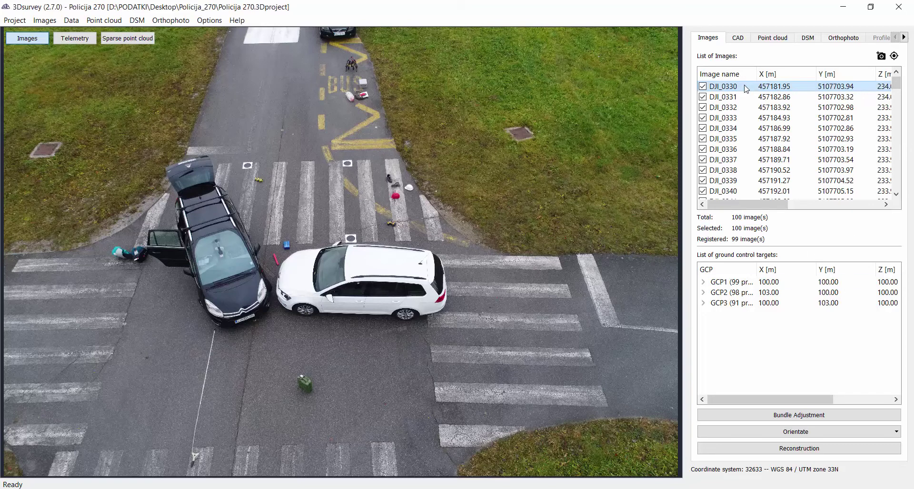
key("Down")
key("Down")
key("Down")
key("Down")
key("Down")
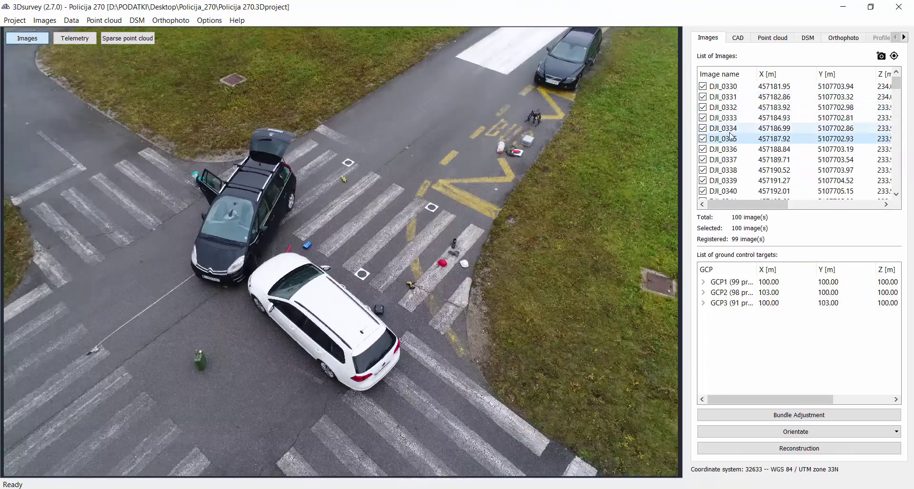
key("Down")
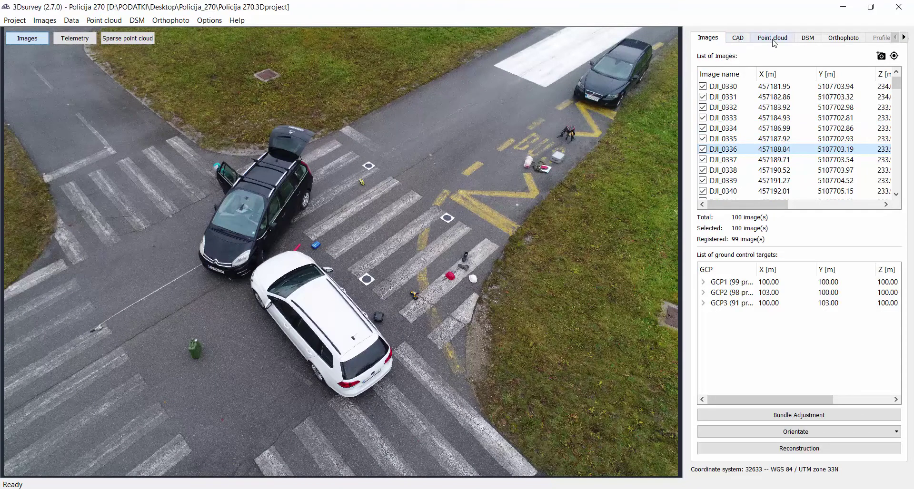
Step: Examine the sparse point cloud with its camera positions and ground control points, hiding the image name labels
left_click(148, 42)
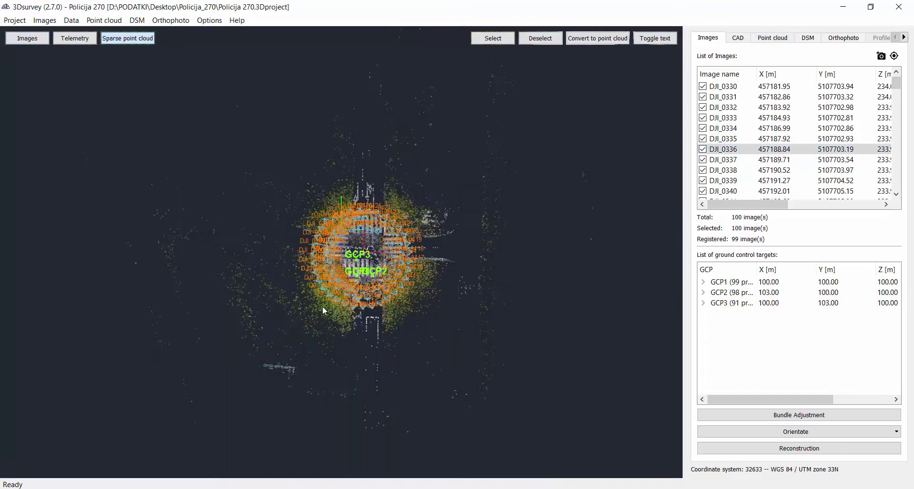
left_click_drag(349, 312, 504, 173)
left_click(640, 39)
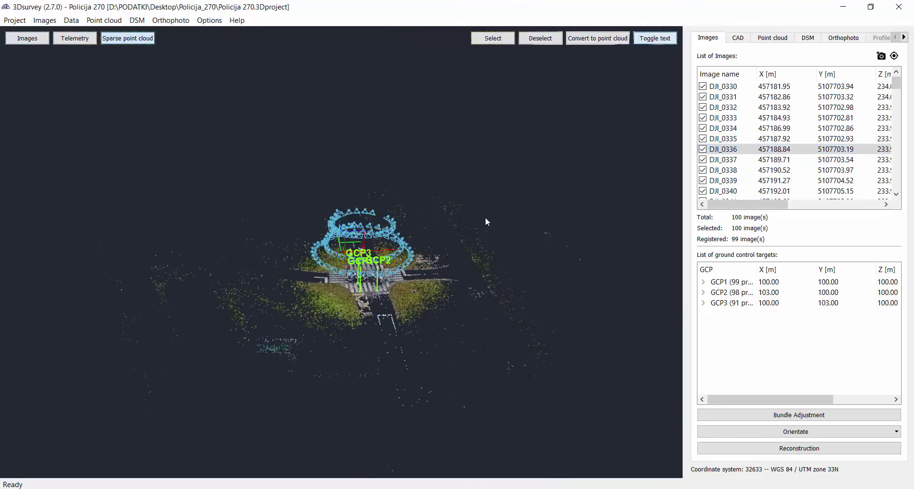
scroll(356, 261, "up", 8)
left_click_drag(356, 263, 324, 278)
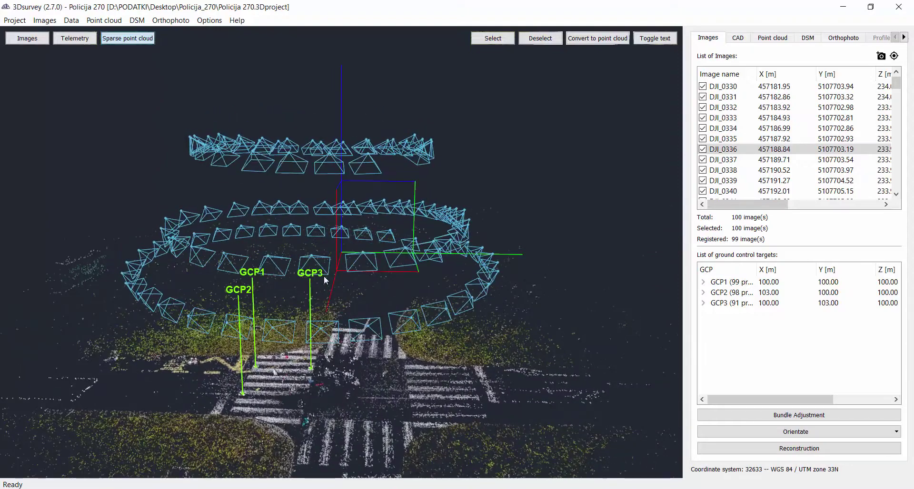
Step: Display the dense point cloud together with the camera positions and inspect the crashed cars at the intersection
left_click(784, 39)
left_click_drag(282, 288, 366, 133)
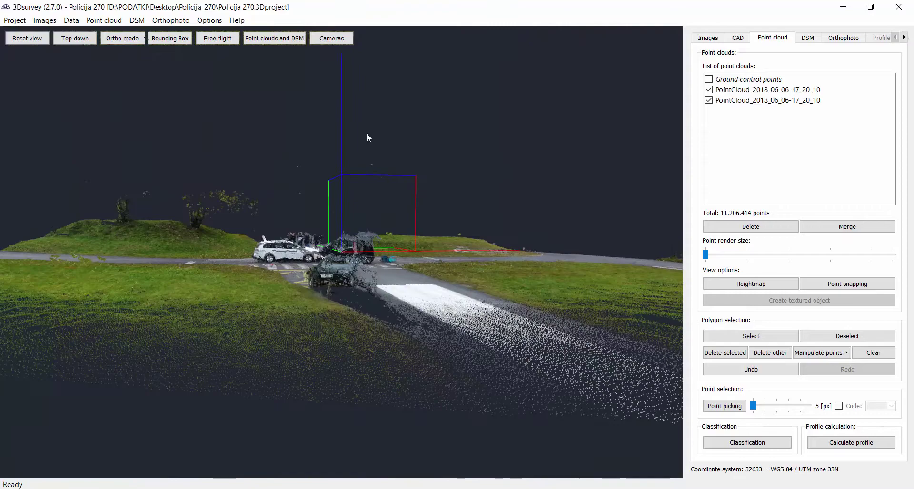
left_click(323, 42)
left_click_drag(465, 236, 630, 280)
scroll(251, 396, "up", 3)
right_click_drag(310, 369, 432, 298)
left_click_drag(432, 298, 515, 348)
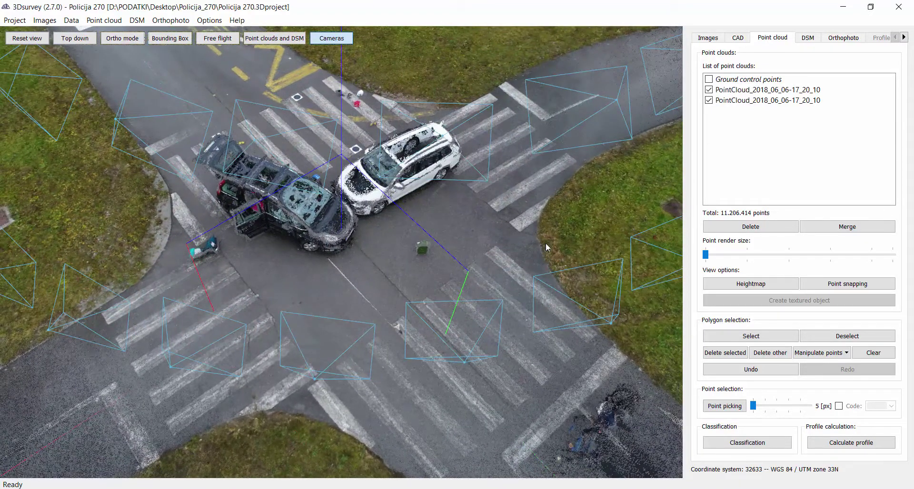
Step: Show the digital surface model of the intersection with its mesh grid overlaid
left_click(808, 38)
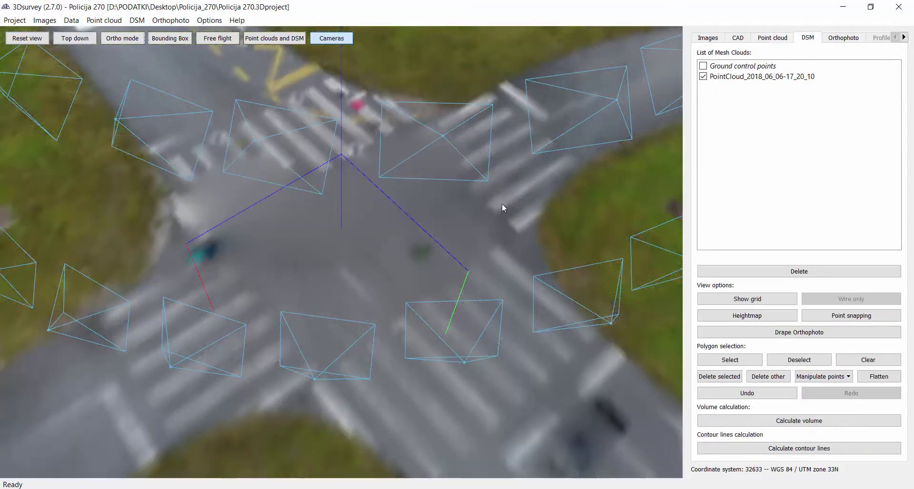
scroll(388, 286, "down", 3)
left_click_drag(387, 285, 479, 332)
left_click(745, 300)
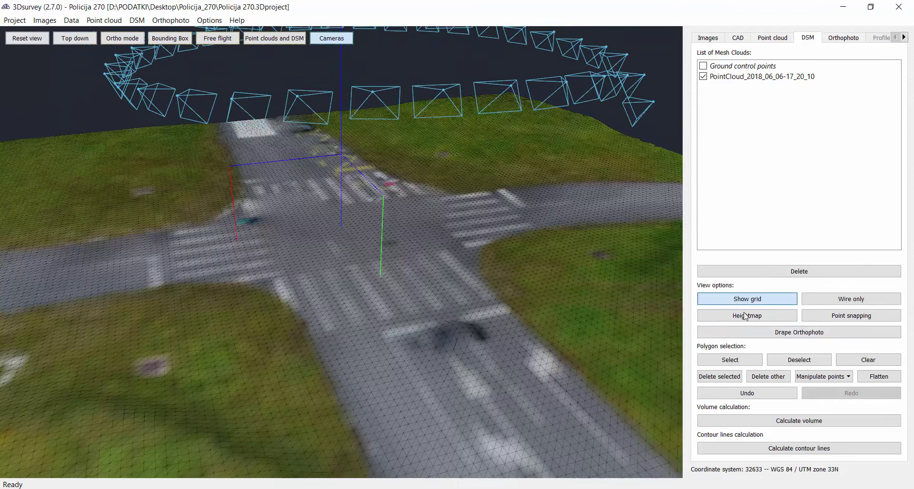
Step: Examine the surface model's elevations in heightmap colours, and return it to its natural colours
left_click(746, 316)
scroll(481, 304, "down", 5)
left_click_drag(481, 308, 449, 349)
scroll(433, 310, "up", 5)
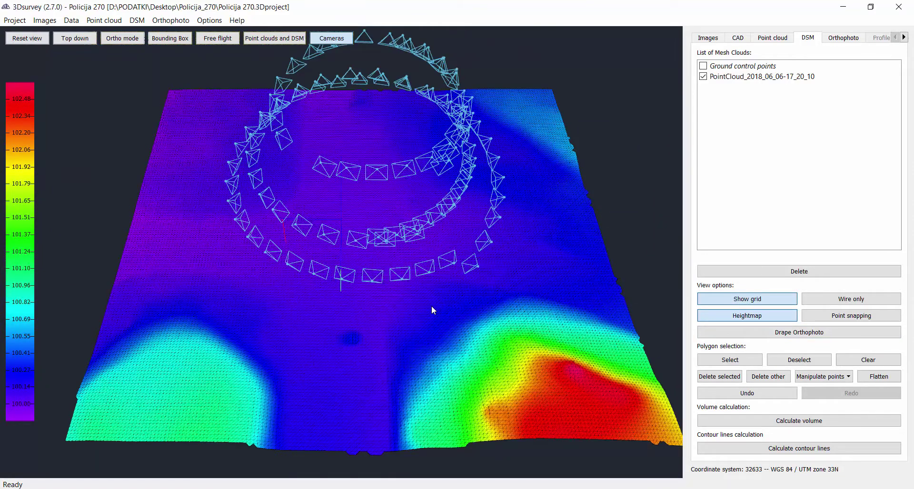
scroll(418, 303, "up", 3)
left_click_drag(425, 299, 443, 279)
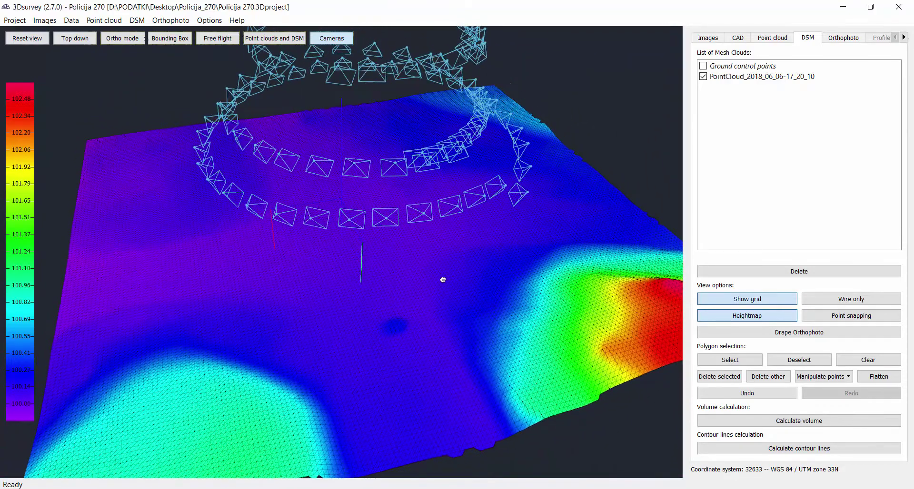
left_click(747, 319)
Step: Inspect the orthophoto up close around the two cars, the scattered objects and the ground control targets
left_click(845, 41)
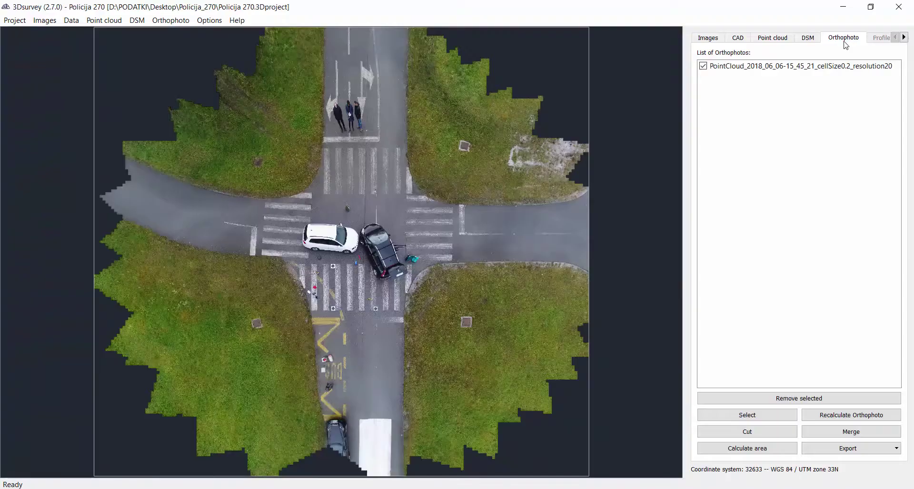
scroll(472, 207, "up", 6)
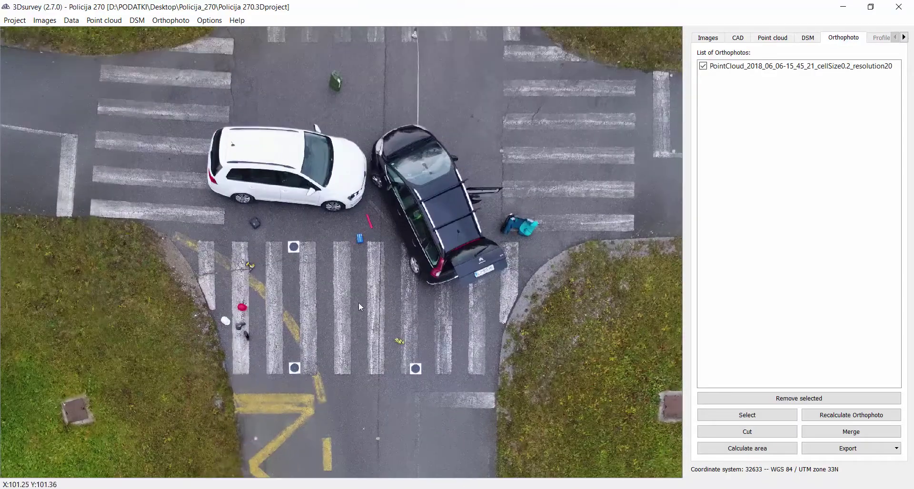
scroll(360, 300, "up", 5)
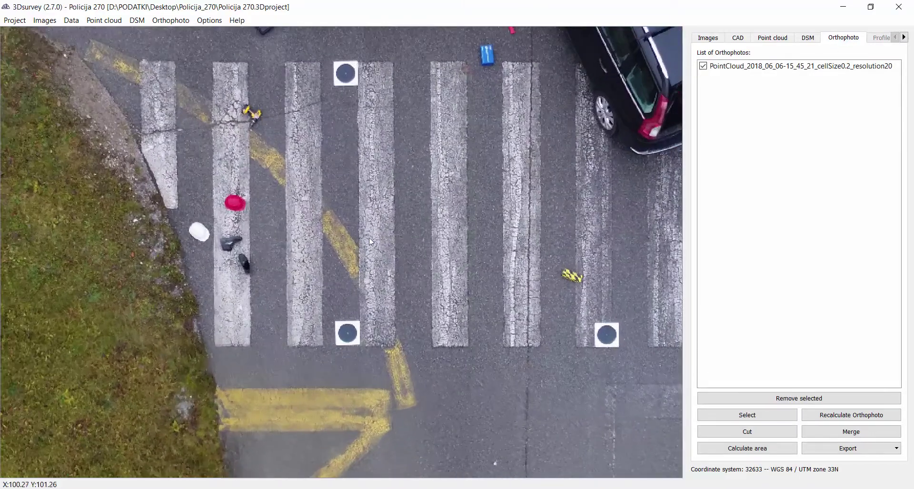
left_click_drag(405, 163, 264, 359)
scroll(366, 190, "up", 2)
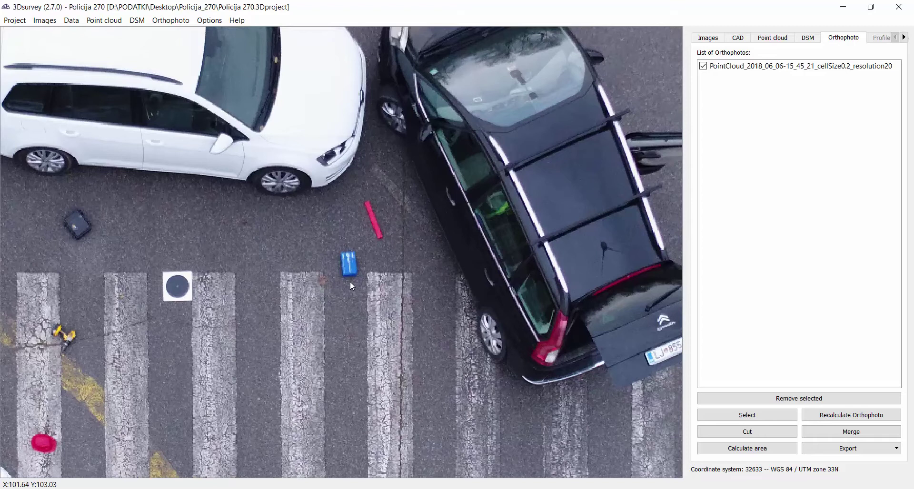
scroll(350, 281, "down", 1)
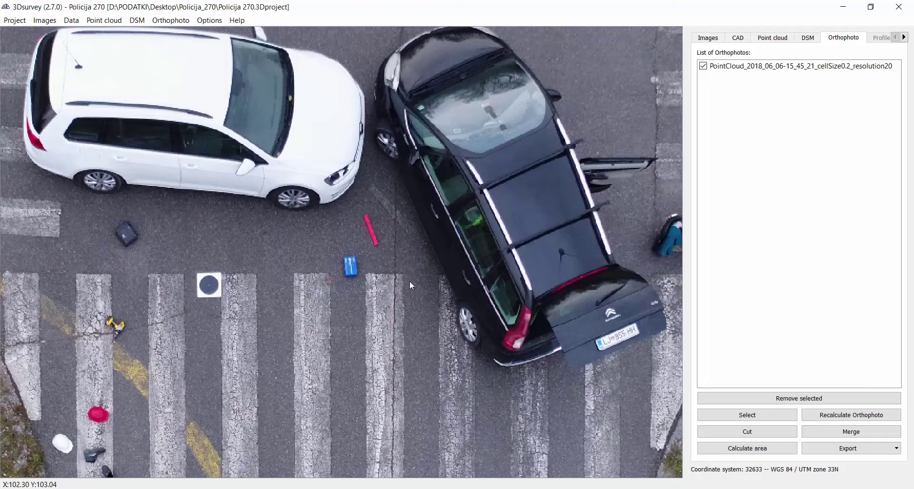
scroll(410, 281, "down", 4)
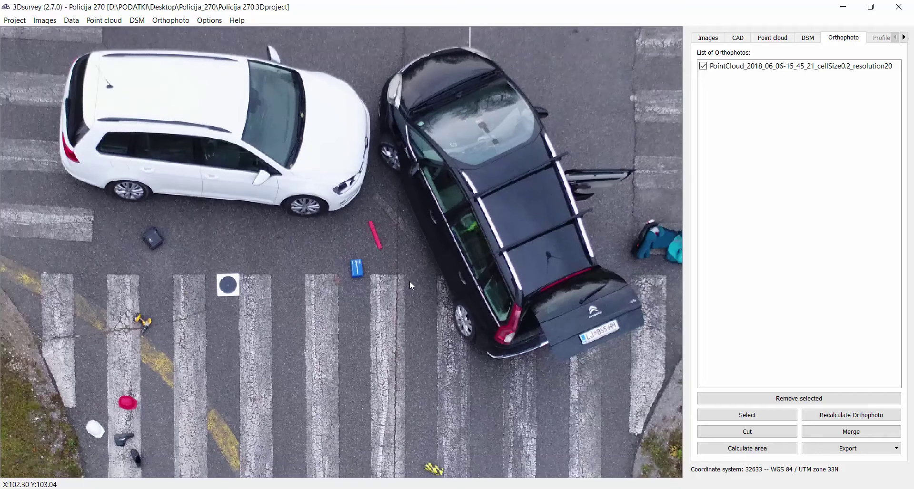
scroll(410, 280, "down", 2)
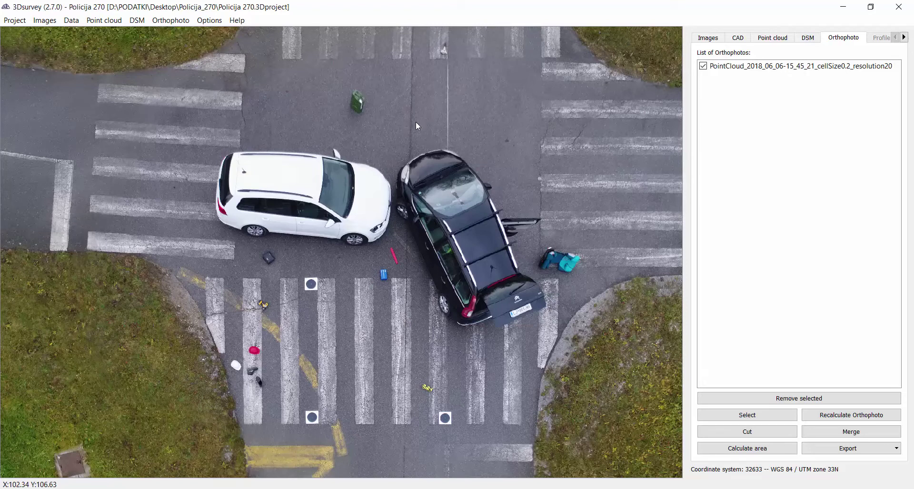
Step: Drape the orthophoto over the digital surface model and view the textured intersection from a low angle
left_click(808, 38)
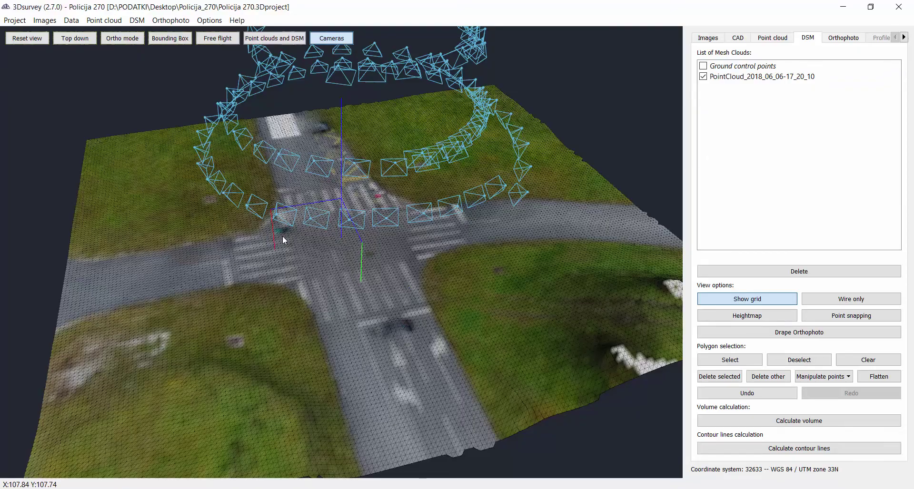
left_click_drag(284, 236, 308, 240)
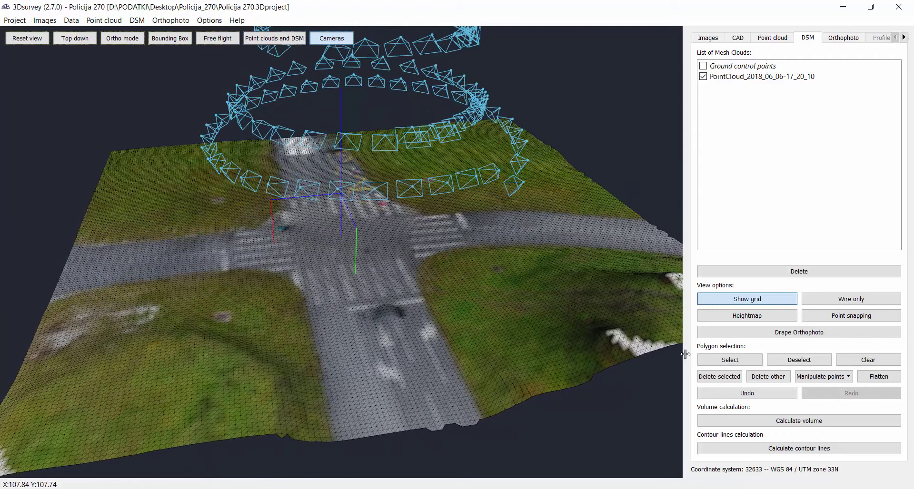
left_click(799, 336)
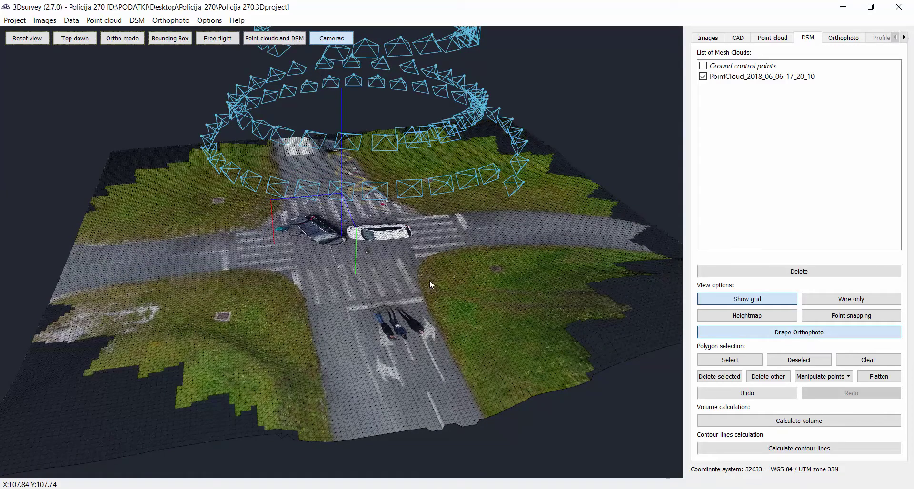
scroll(416, 278, "up", 4)
left_click_drag(453, 294, 479, 269)
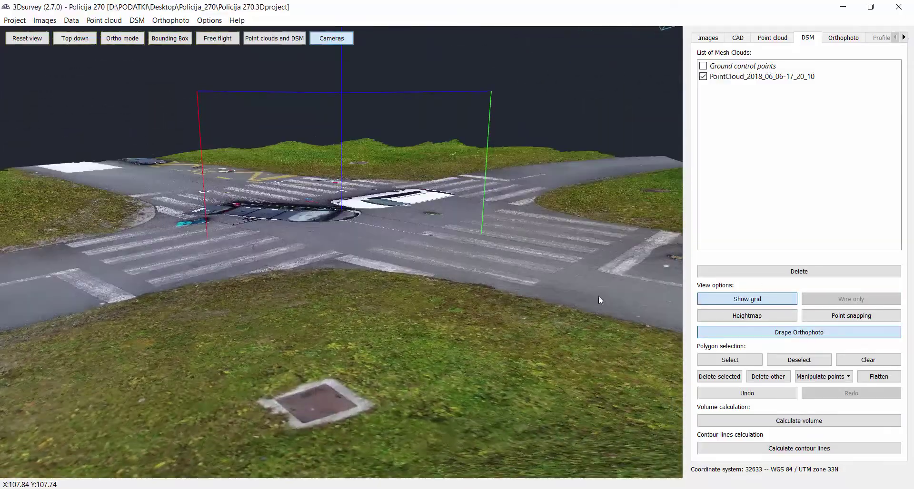
Step: Display the point clouds together with the draped surface model, without the mesh grid, and review the whole intersection
scroll(288, 254, "up", 3)
left_click_drag(328, 273, 347, 298)
left_click(283, 40)
scroll(310, 192, "down", 5)
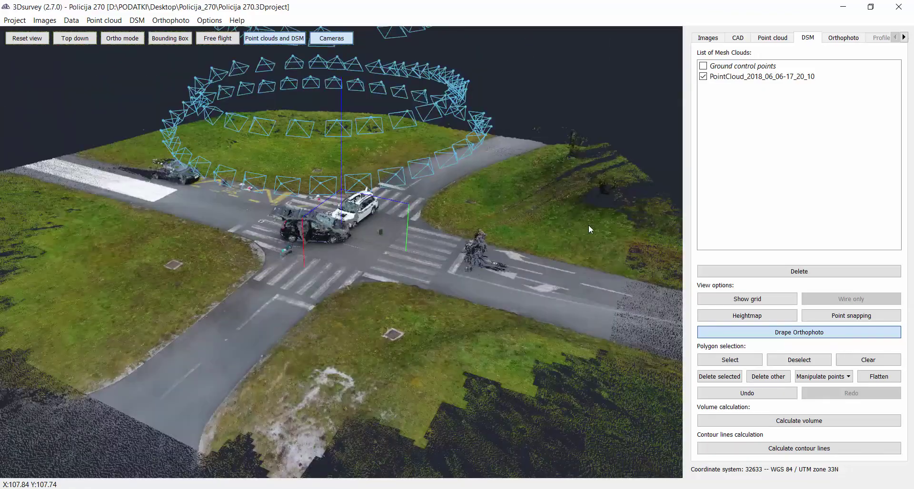
left_click_drag(589, 229, 432, 239)
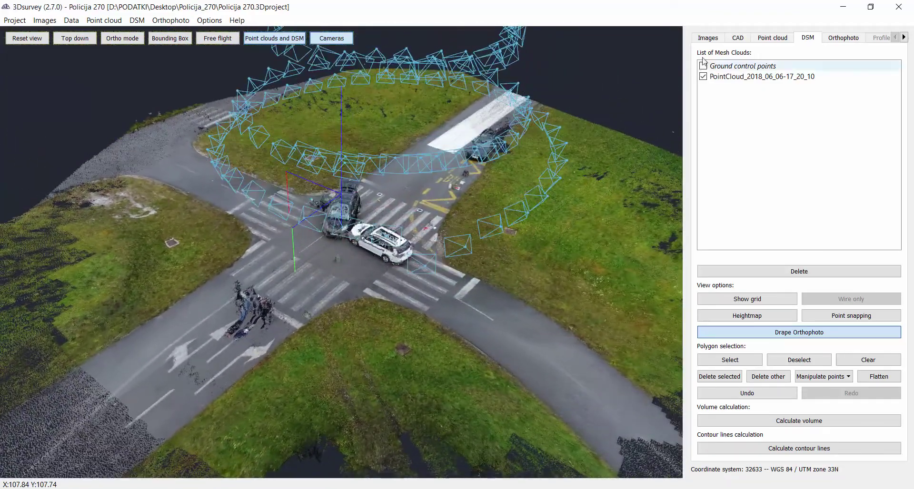
Step: Add a new CAD drawing layer named "road"
left_click(738, 38)
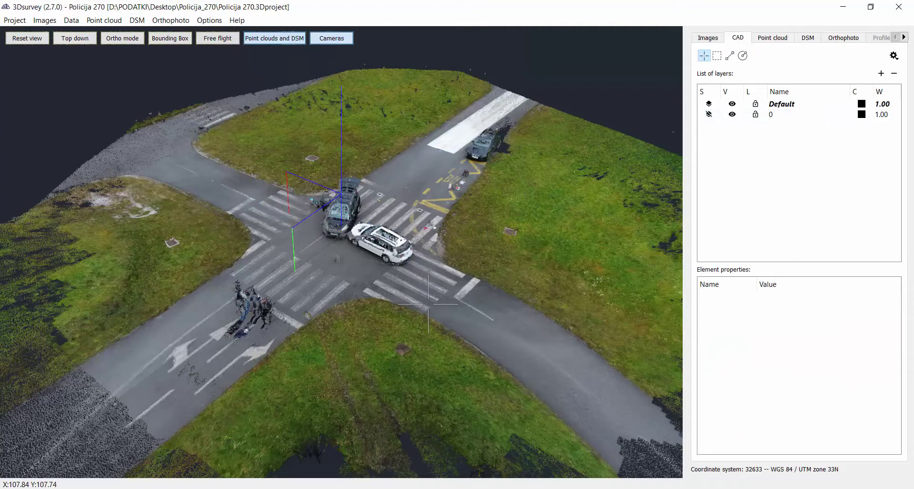
left_click(881, 73)
type("road")
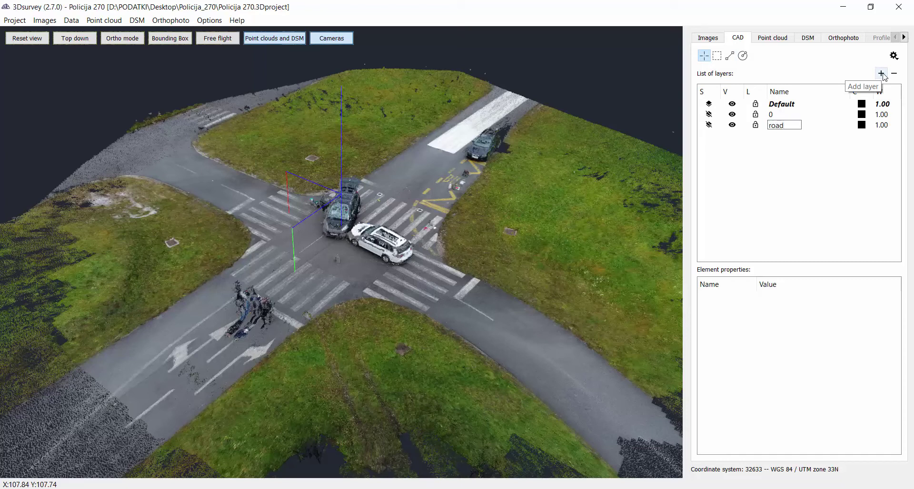
key("Return")
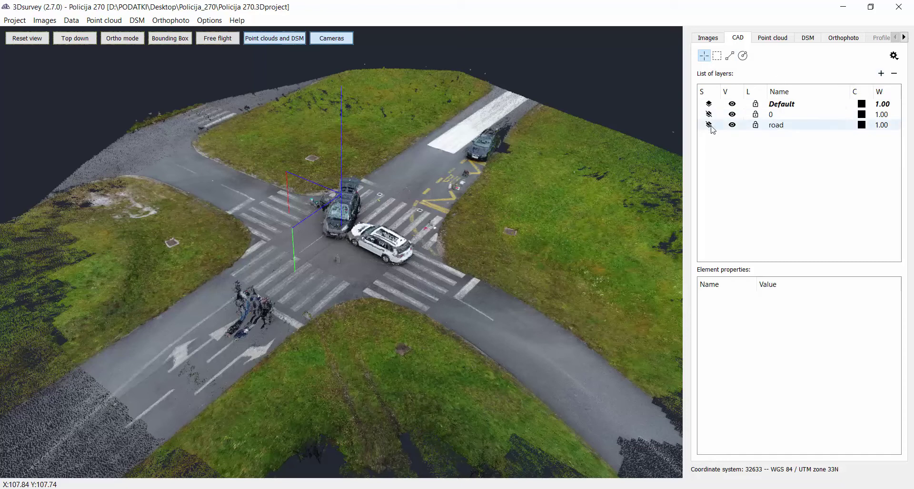
Step: Make the road layer active and set its line colour to cyan (#00ffff) and its line width to 3.00
left_click(728, 125)
left_click(861, 125)
left_click(423, 197)
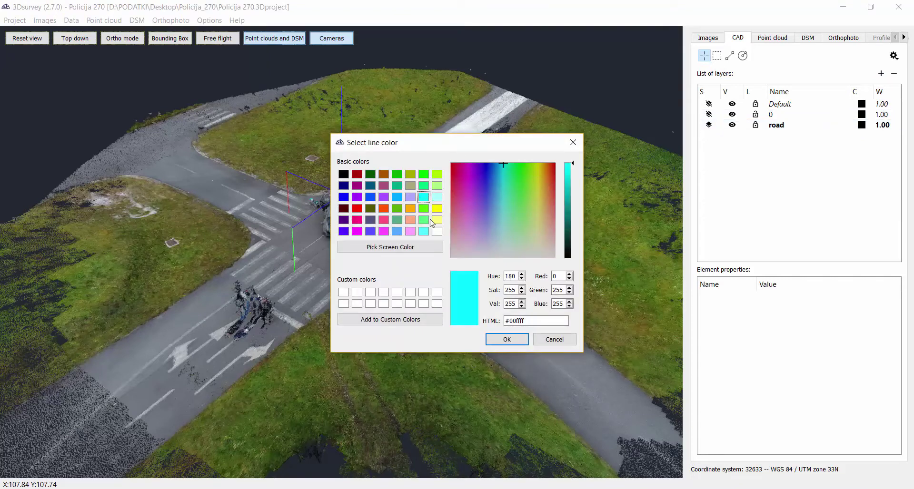
left_click(506, 339)
double_click(895, 125)
left_click(898, 123)
left_click(867, 157)
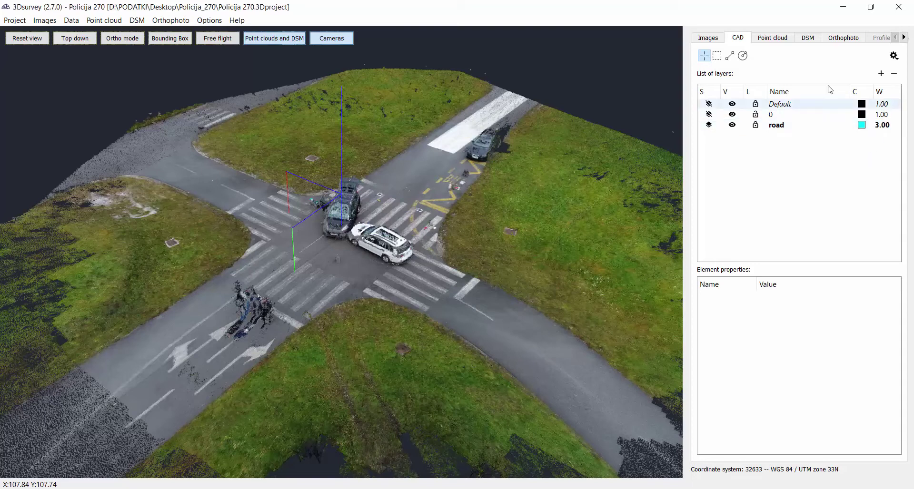
Step: Start a polyline on the side road's edge and run its first segment, about 1.87 m, to the stop line near the white car
left_click(731, 57)
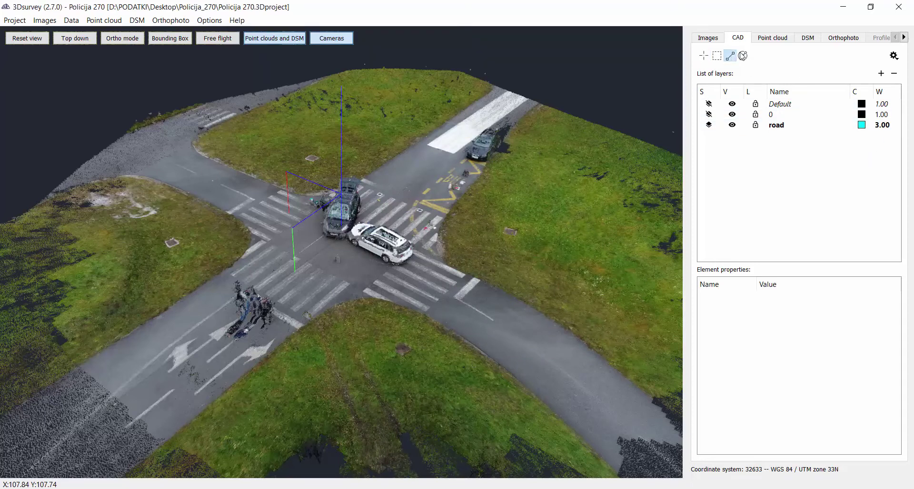
left_click_drag(454, 304, 428, 381)
middle_click_drag(370, 305, 270, 179)
scroll(352, 265, "up", 7)
middle_click_drag(394, 283, 399, 309)
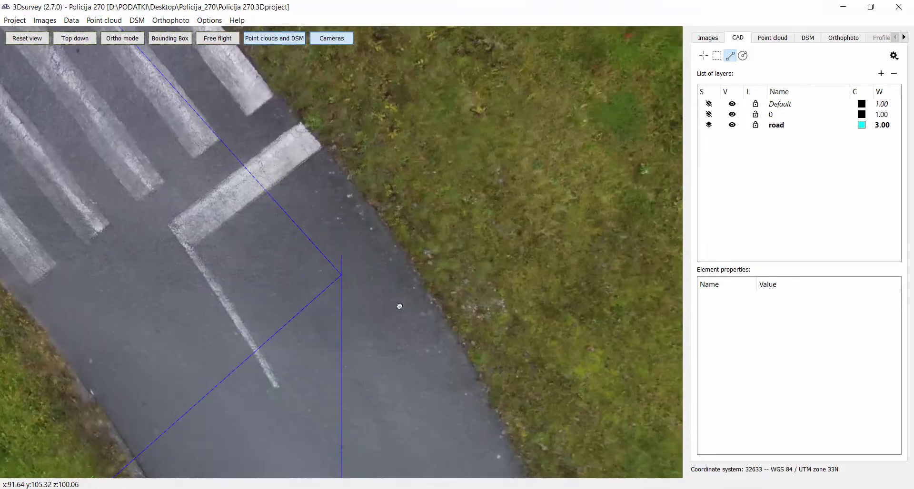
left_click(406, 277)
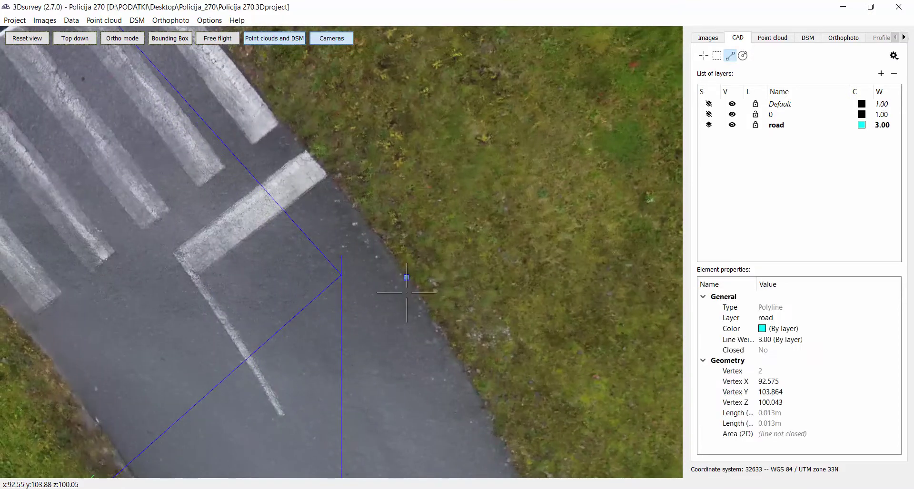
scroll(407, 300, "down", 2)
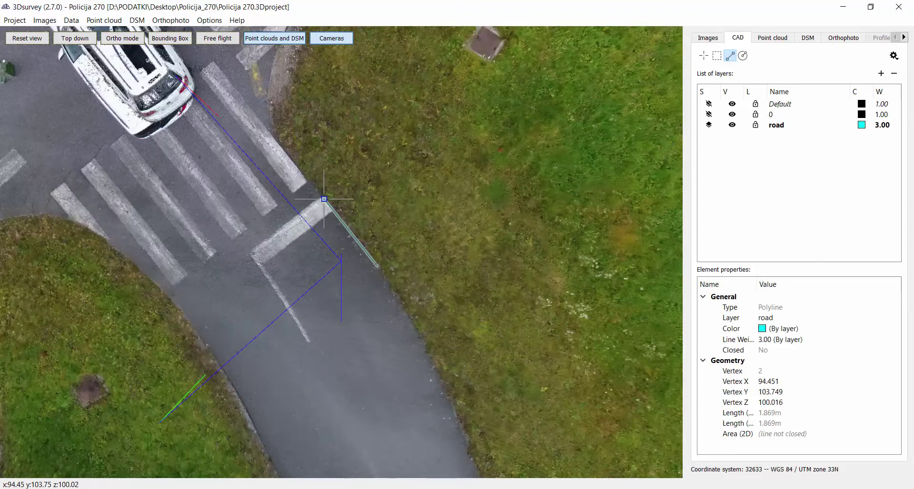
left_click(324, 199)
Step: Continue the polyline around the curved grass corner, past the crosswalk ends, towards the yellow bus station markings
left_click(282, 143)
left_click(267, 103)
middle_click_drag(268, 103, 269, 263)
left_click(276, 214)
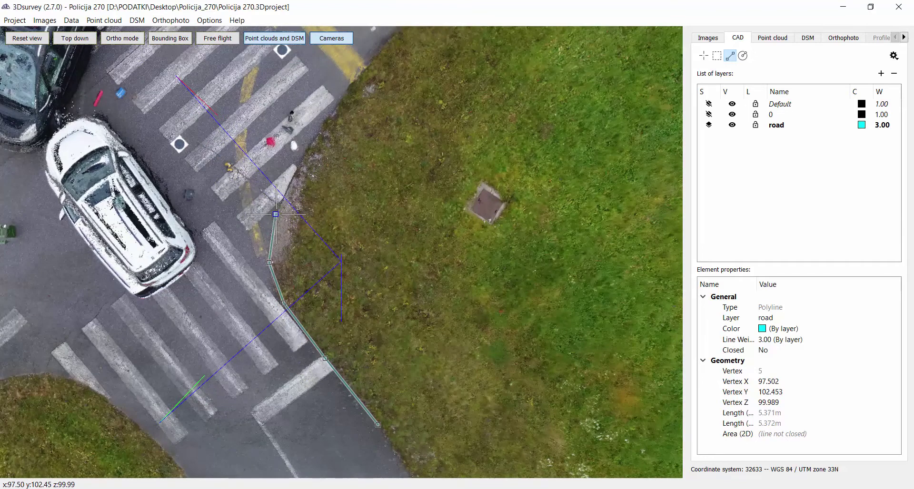
left_click(302, 163)
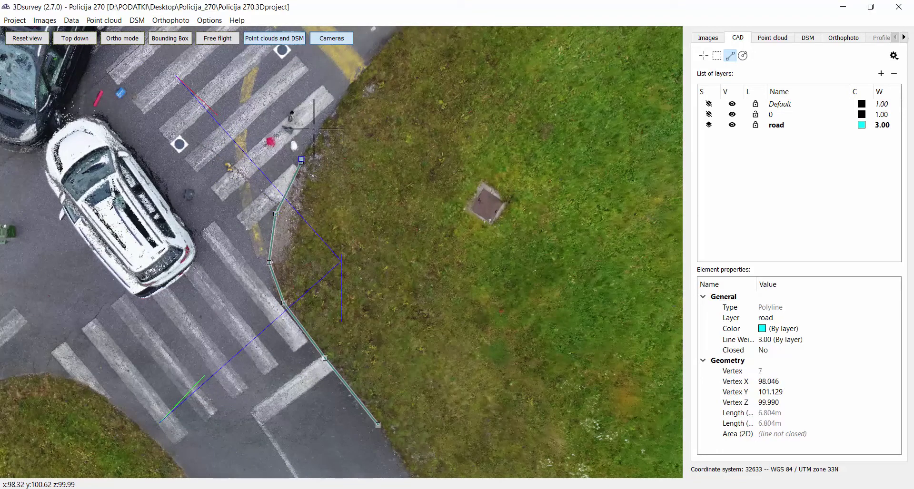
left_click(337, 105)
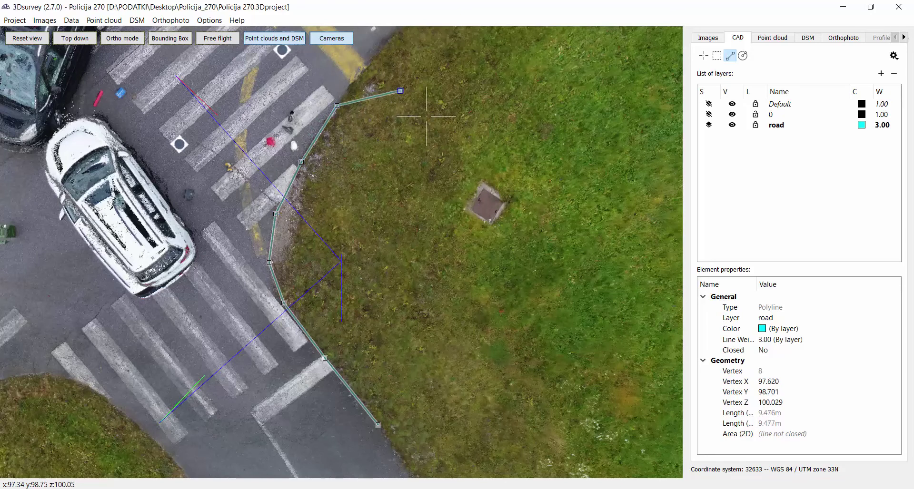
Step: Turn on the 2D distance measurement display for the CAD elements
left_click(894, 55)
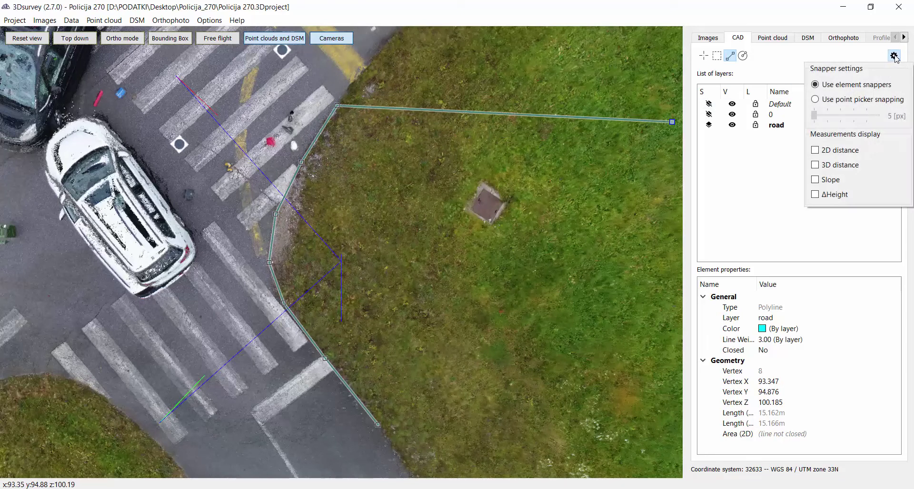
left_click(815, 150)
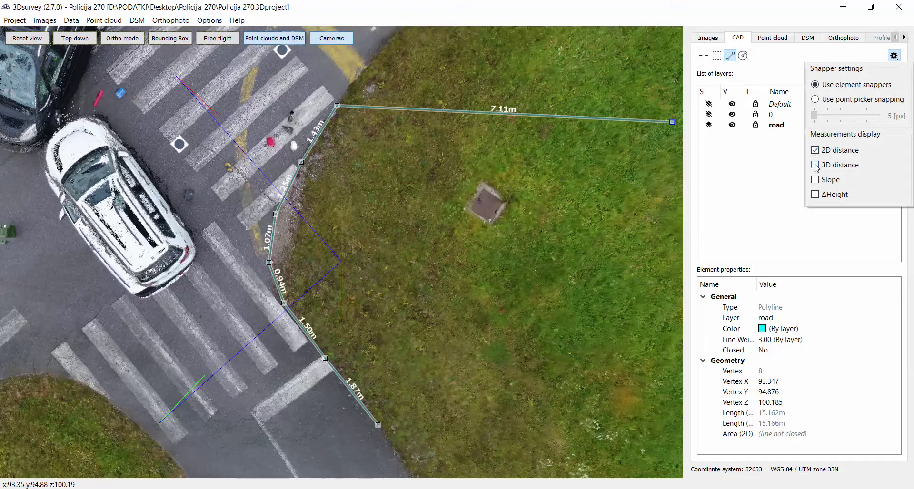
left_click(791, 161)
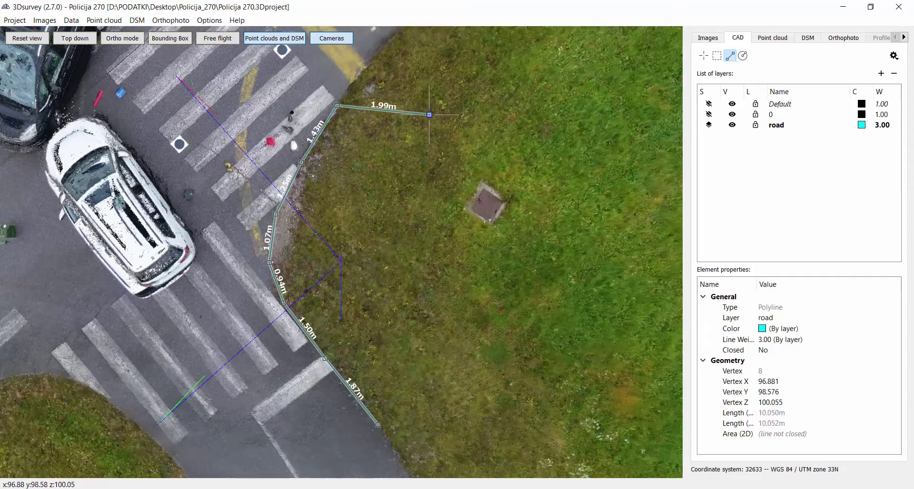
Step: Extend the polyline along the road edge beside the bus markings with segments of about 2.50, 2.83 and 2.43 m, up to the parked car
middle_click_drag(425, 109, 372, 304)
right_click_drag(373, 305, 368, 326)
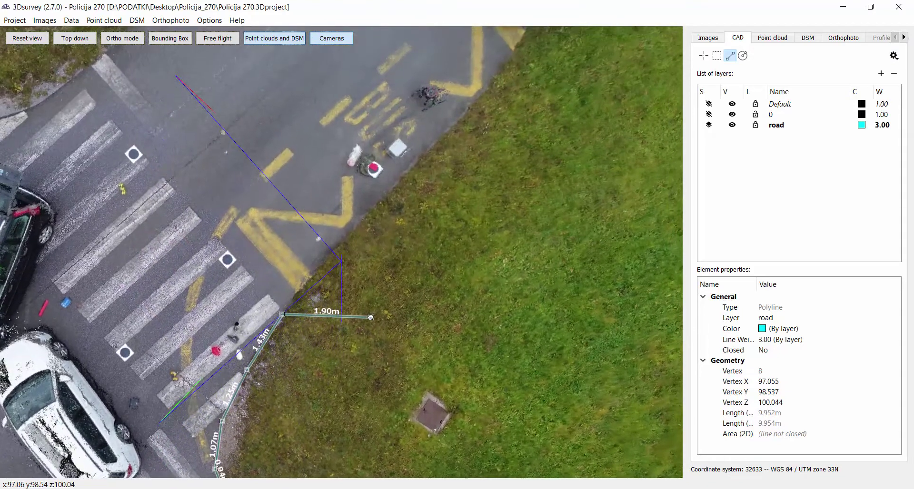
left_click(356, 225)
left_click(451, 129)
middle_click_drag(489, 140, 422, 290)
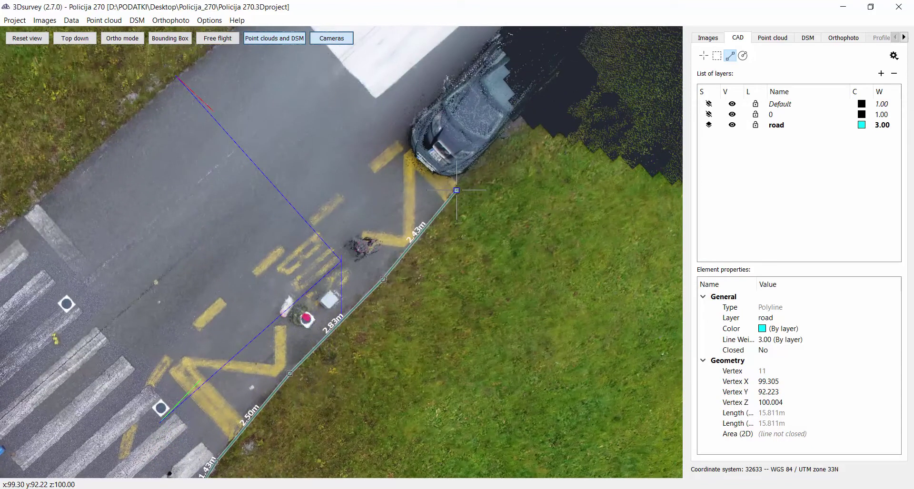
left_click(456, 190)
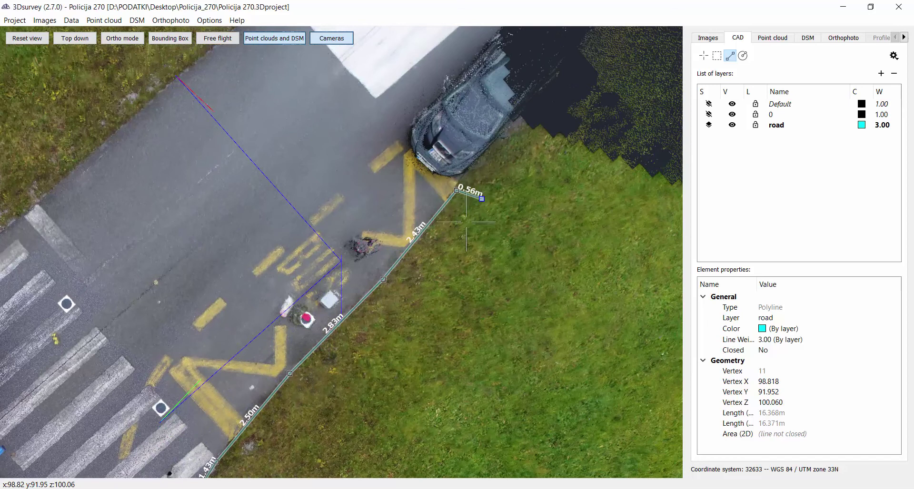
Step: Finish that line and trace a new polyline along the opposite road edge, from beside the white area to the stop line at the crosswalk
middle_click_drag(265, 150, 415, 307)
left_click(403, 170)
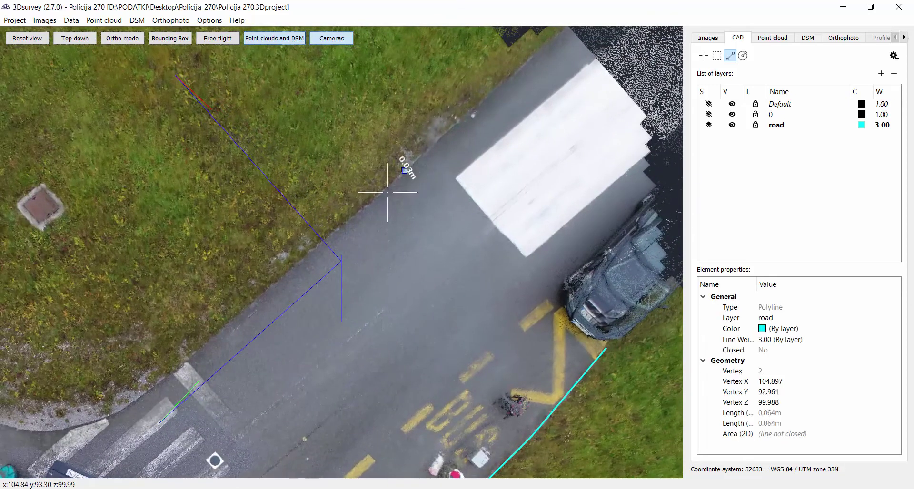
left_click(316, 247)
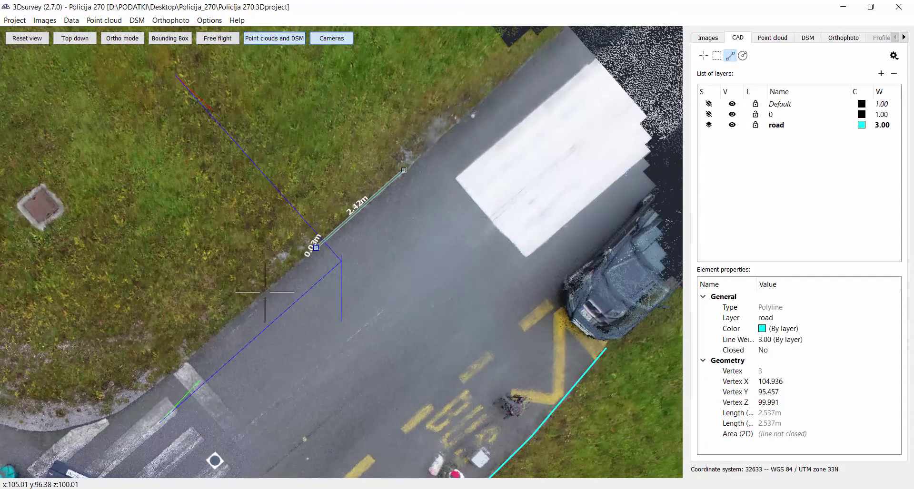
left_click(237, 314)
right_click_drag(303, 287, 476, 177)
mouse_move(475, 177)
left_mouse_down()
mouse_move(221, 224)
mouse_move(176, 208)
left_mouse_up()
scroll(362, 230, "up", 3)
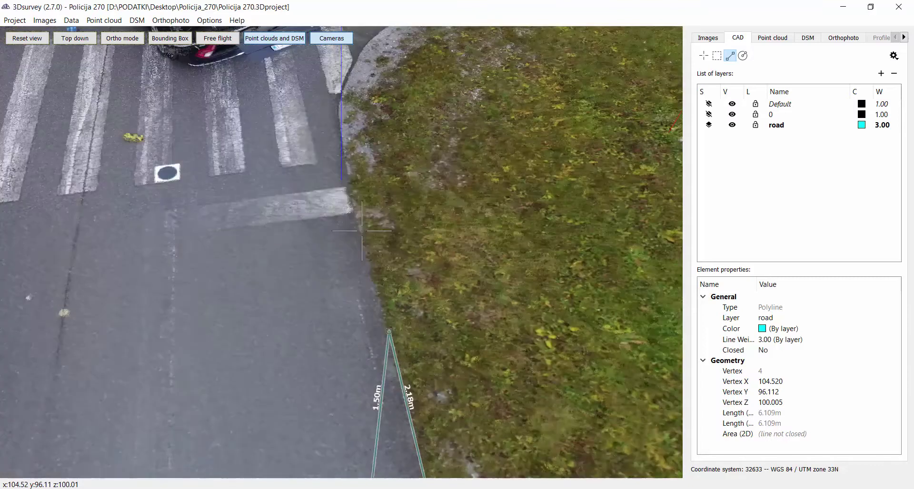
left_click(351, 206)
Step: Continue the second polyline around the curved grass corner behind the dark car with short segments of about 0.7 to 1.2 m
left_click(340, 132)
middle_click_drag(361, 91, 321, 249)
left_click(322, 205)
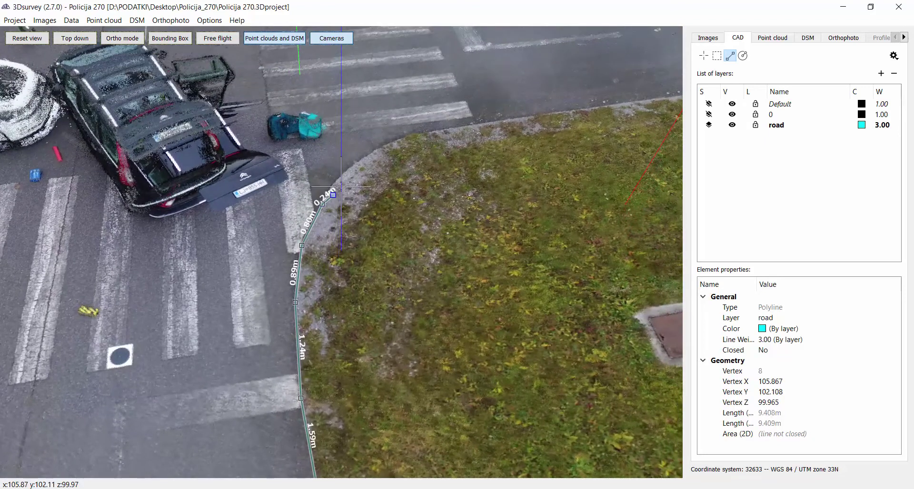
left_click(343, 170)
left_click(379, 148)
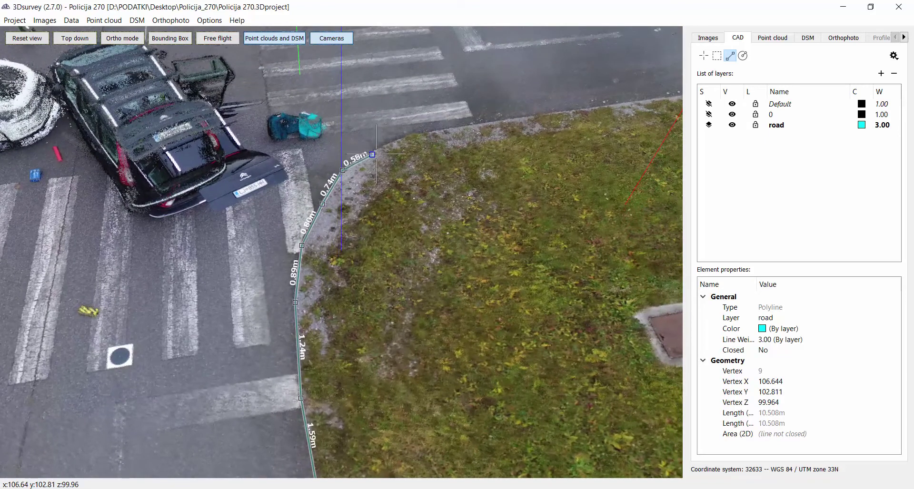
left_click(422, 132)
Step: Extend the second polyline along the side road's edge with segments of about 1.69, 1.84 and 1.42 m, and end it there
middle_click_drag(479, 186, 415, 302)
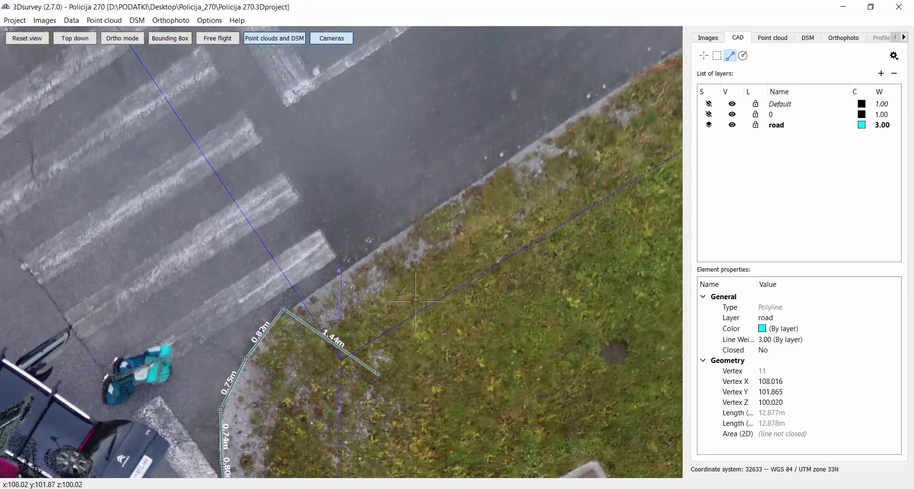
left_click(398, 235)
left_click(528, 148)
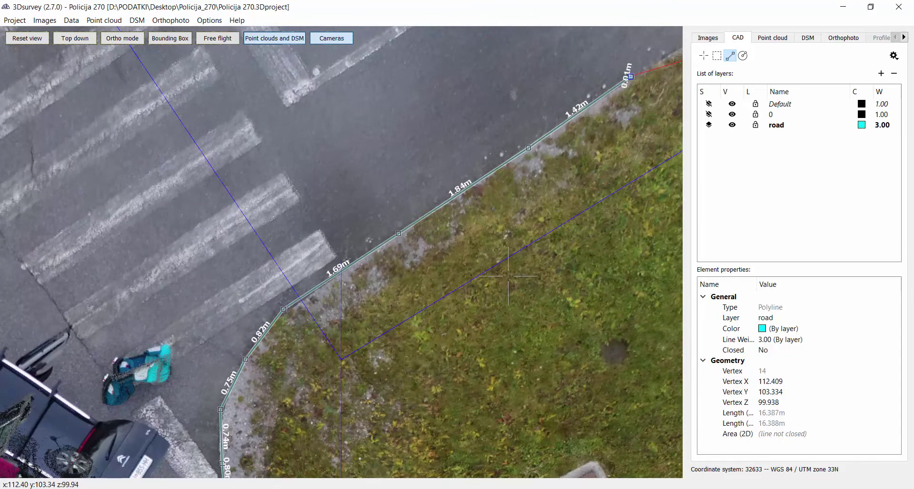
right_click(631, 76)
Step: Trace the other edge of the same side road with a third polyline that follows the grass around the corner at the crosswalk
scroll(498, 320, "down", 4)
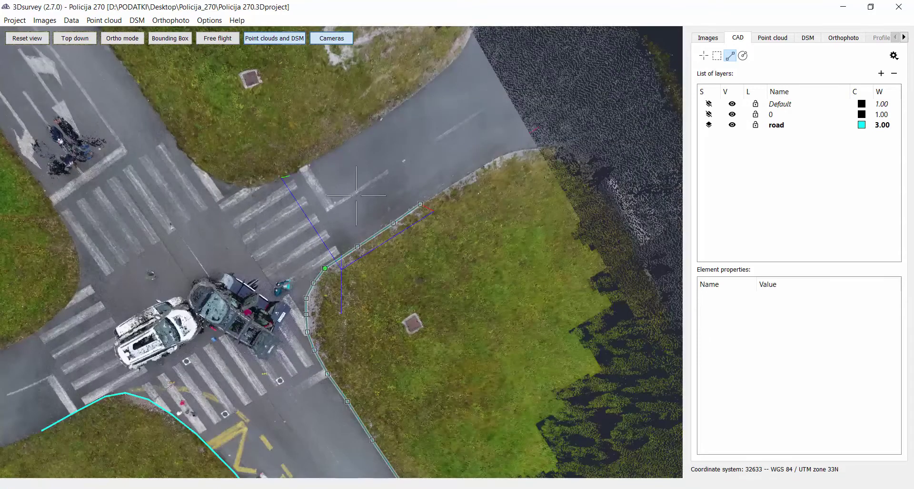
middle_click_drag(308, 80, 345, 187)
left_click(403, 239)
left_click(360, 264)
left_click(323, 283)
left_click(293, 298)
left_click(266, 294)
left_click(241, 282)
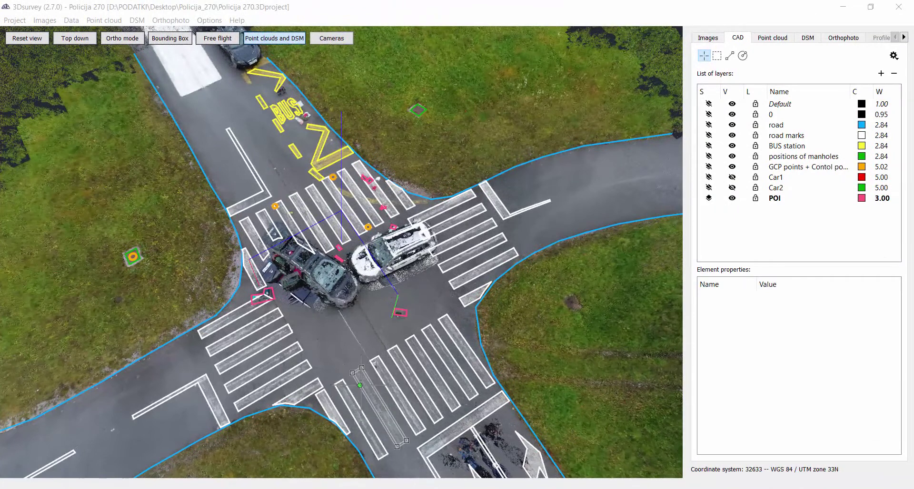
Step: Examine the completed CAD drawing of road edges, road marks, bus station, manholes and points of interest over the scene from several directions
left_click_drag(360, 385, 310, 348)
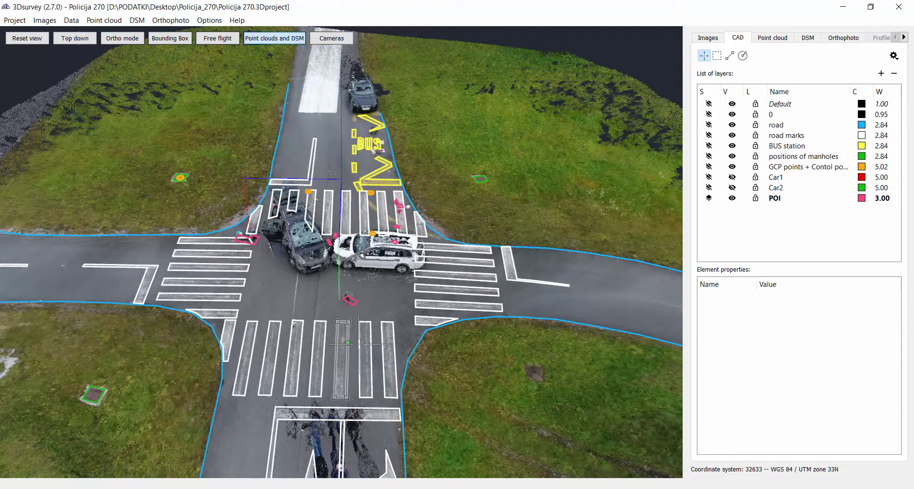
left_click_drag(402, 305, 91, 315)
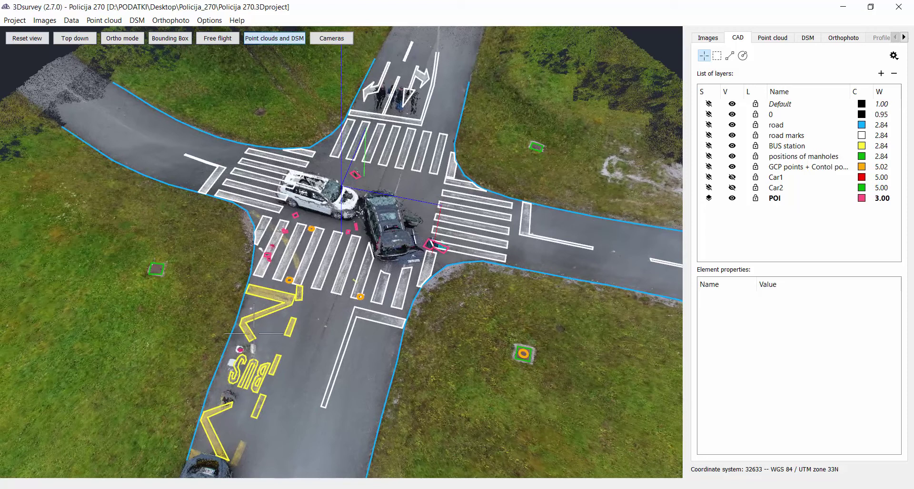
scroll(468, 345, "up", 3)
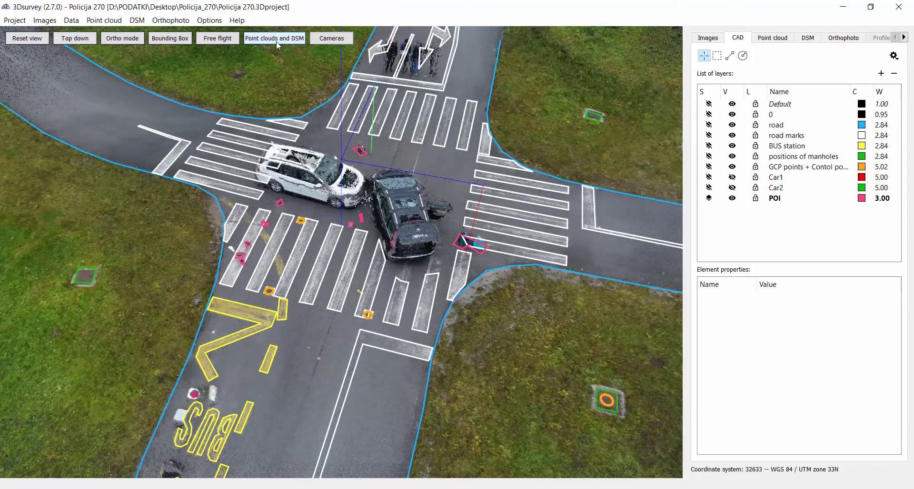
left_click_drag(362, 376, 514, 343)
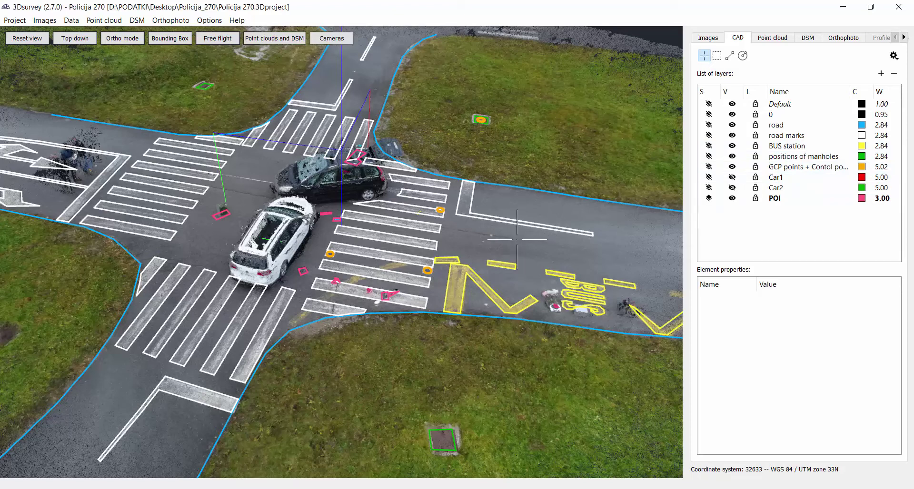
left_click_drag(517, 240, 642, 95)
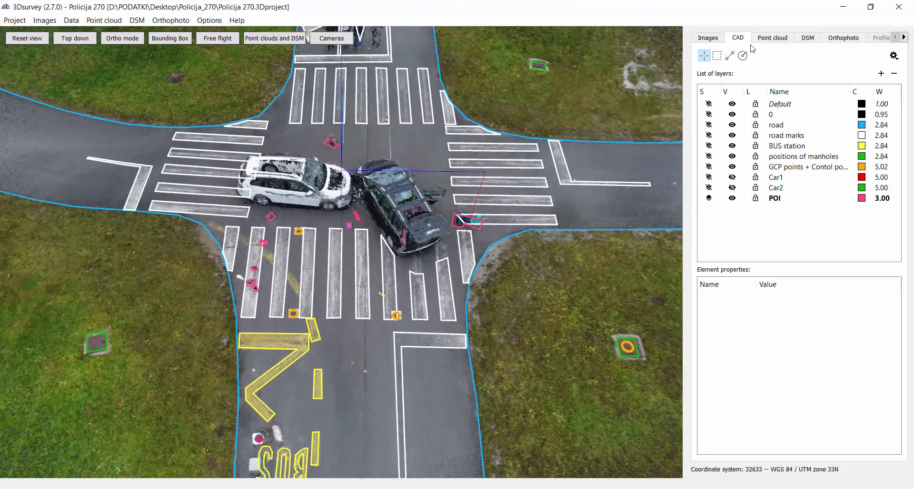
Step: Hide the displayed point cloud so that only the DXF data shows, and examine the vector drawing of the intersection from several angles
left_click(773, 38)
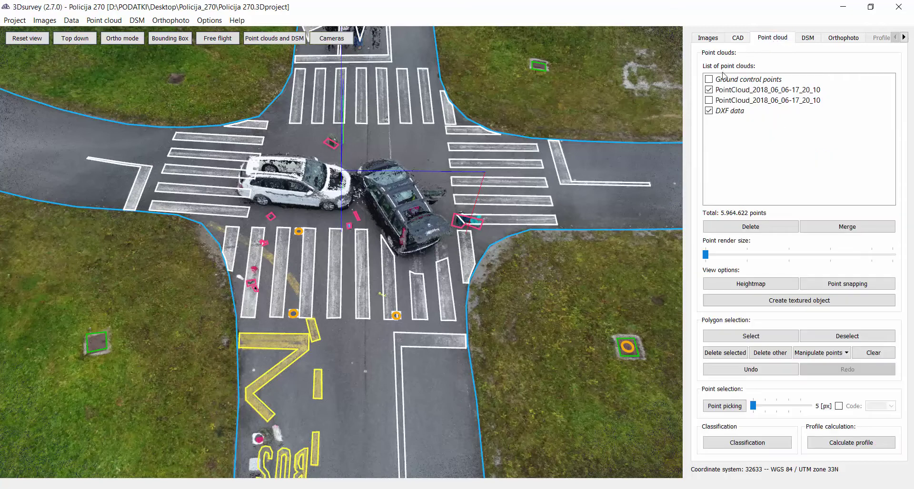
left_click(708, 89)
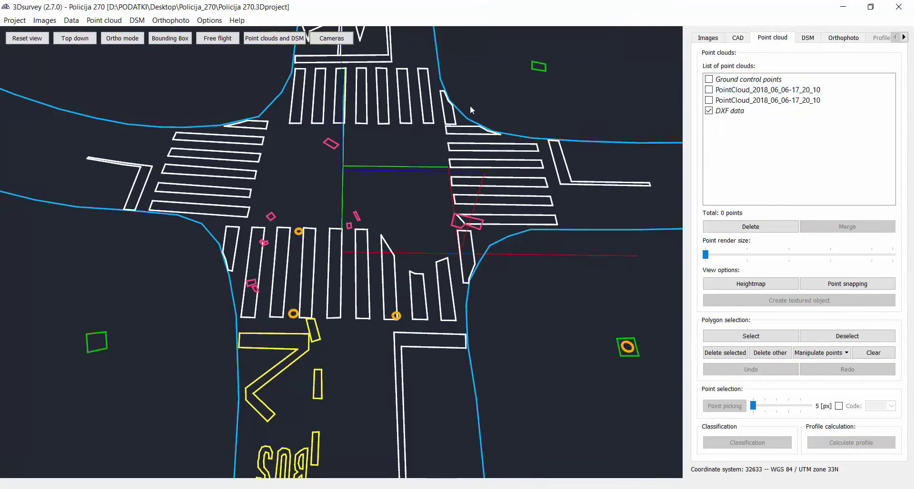
scroll(438, 119, "down", 3)
left_click_drag(308, 293, 149, 216)
scroll(273, 258, "up", 2)
scroll(273, 258, "up", 3)
left_click_drag(466, 270, 389, 303)
scroll(391, 265, "down", 3)
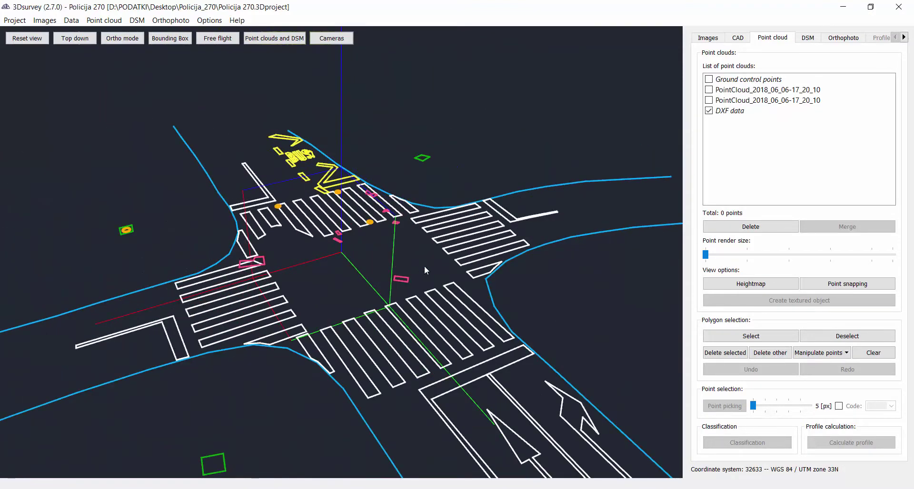
left_click_drag(424, 265, 448, 288)
scroll(447, 287, "down", 5)
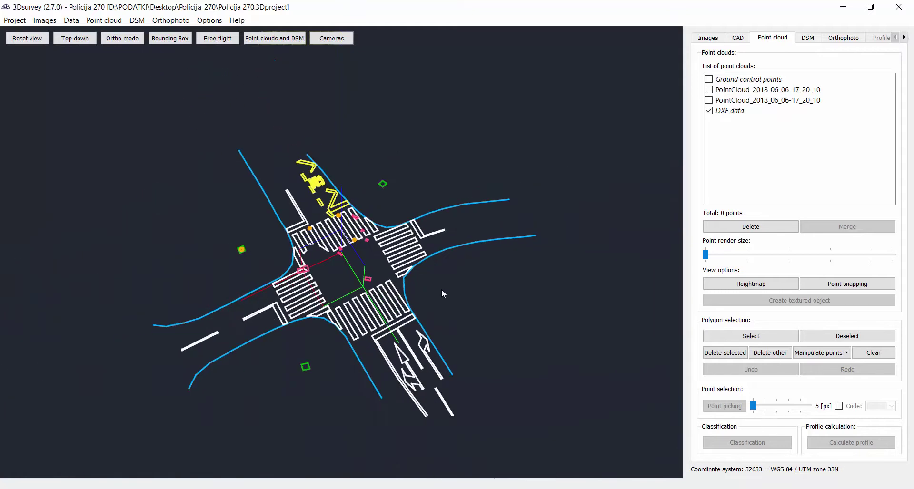
Step: Switch to the orthophoto view, hide the orthophoto, and examine the filled CAD shapes and area labels around the two cars
left_click(847, 38)
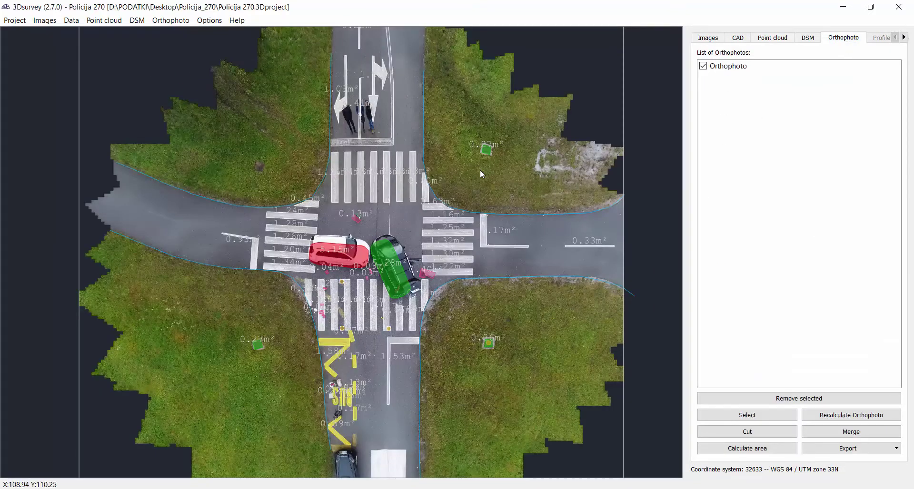
left_click(703, 66)
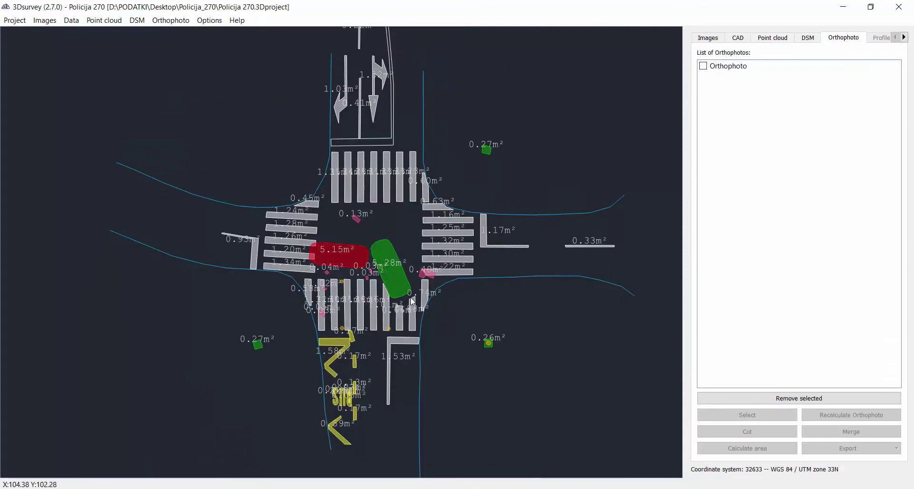
scroll(410, 304, "up", 4)
scroll(411, 303, "up", 1)
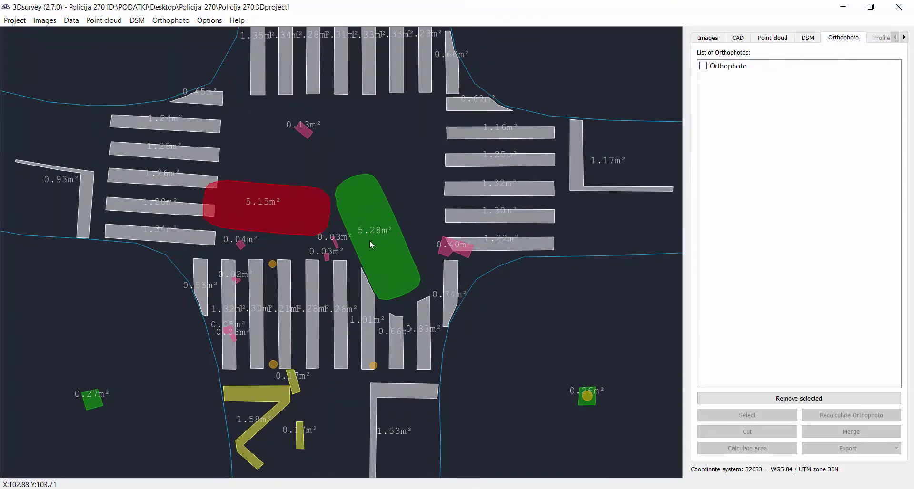
Step: Export the drawing as a DXF file named "CAD drawing" into the project's results folder
left_click(71, 21)
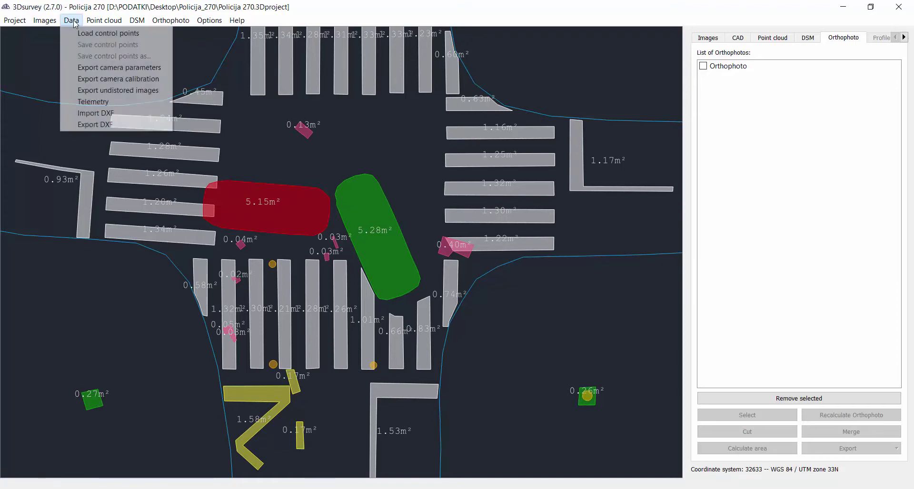
left_click(94, 125)
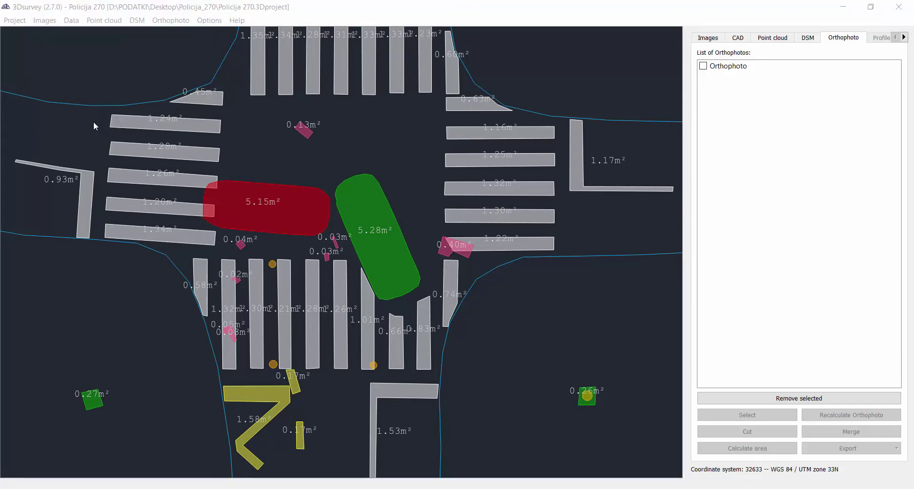
double_click(184, 193)
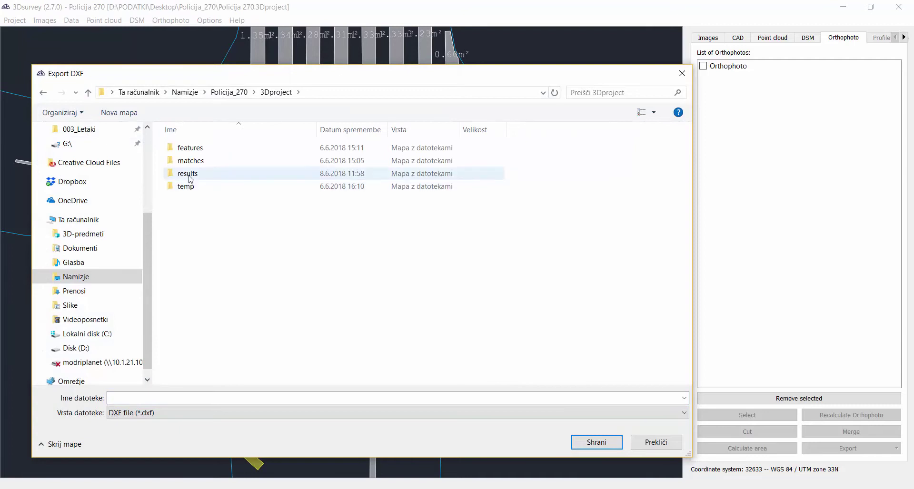
double_click(186, 173)
left_click(169, 395)
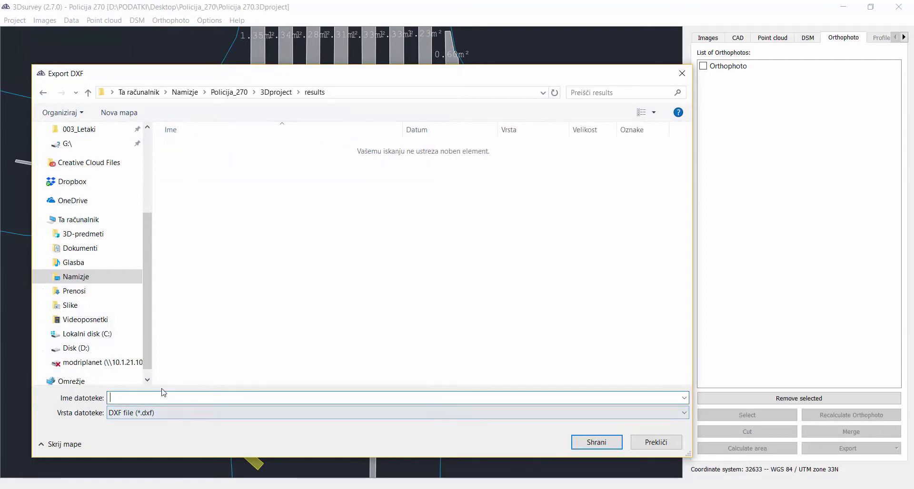
type("CAD drawing")
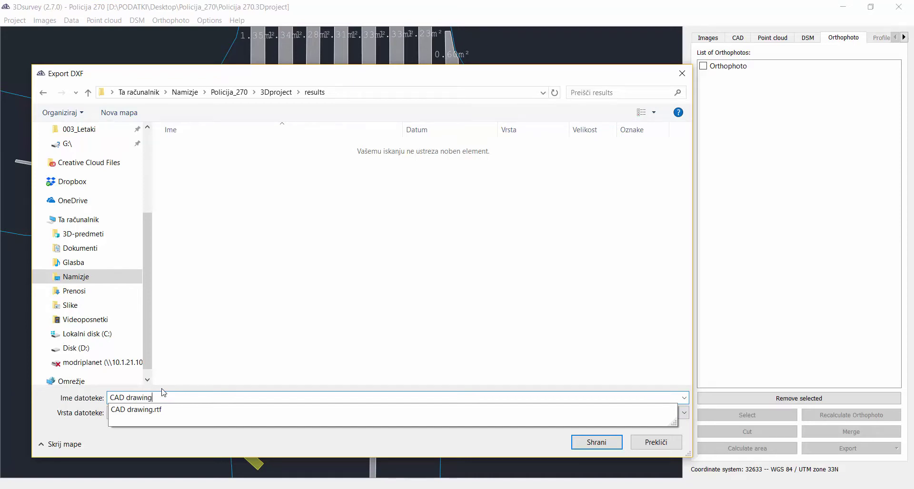
key("Return")
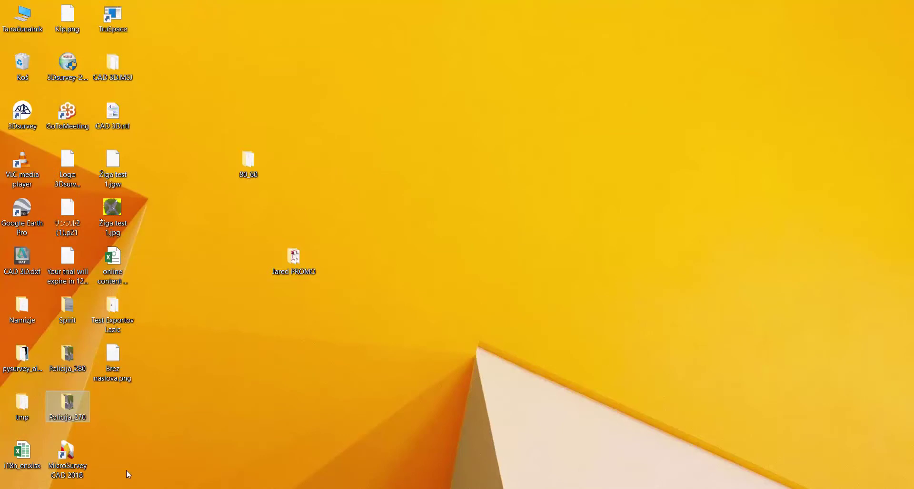
Step: Switch to MicroSurvey CAD 2018 and dismiss the startup project manager
double_click(66, 457)
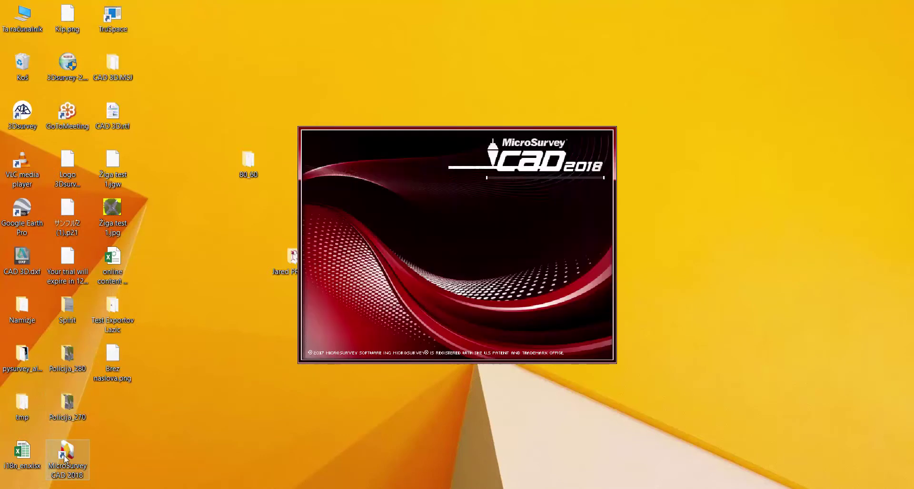
left_click(418, 361)
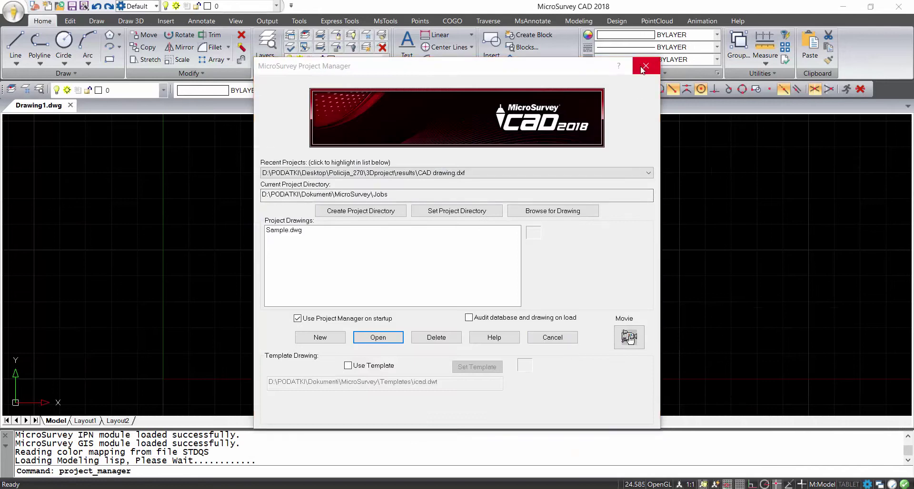
left_click(645, 66)
Step: Open CAD drawing.dxf from the results folder as Drawing Exchange Format, accept the default configuration and dismiss the assistant
left_click(13, 12)
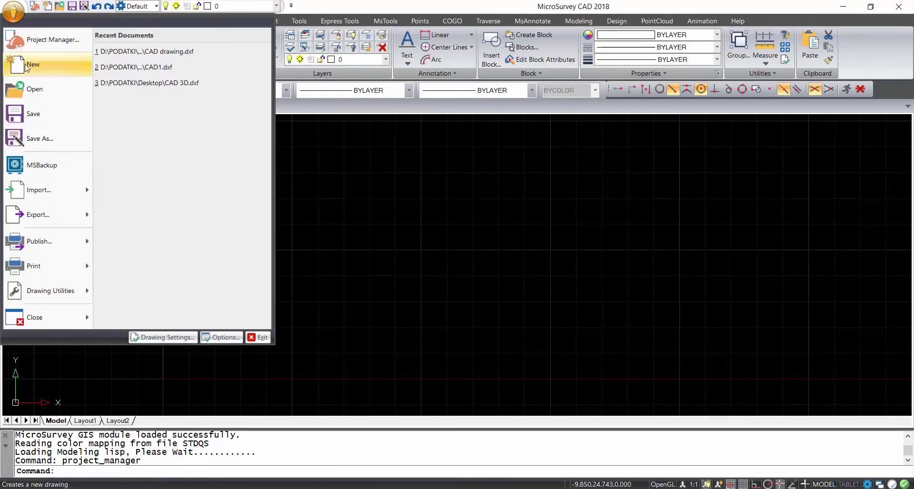
left_click(33, 88)
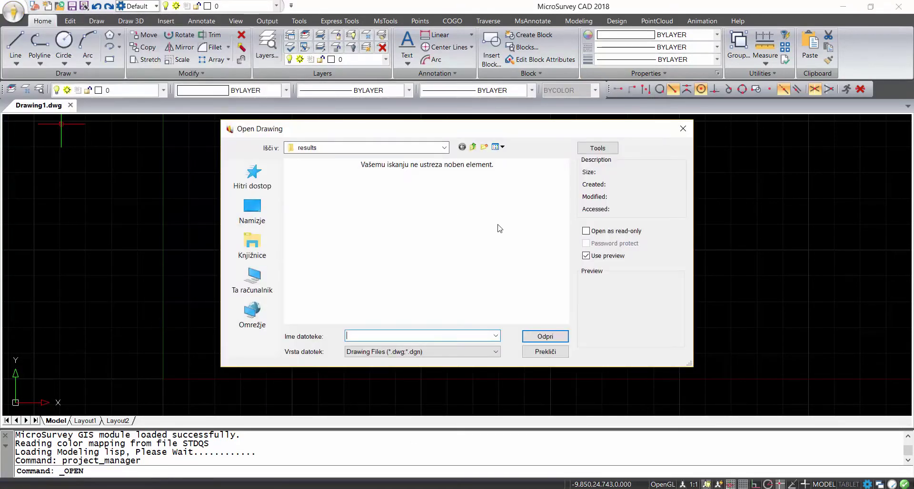
left_click(433, 352)
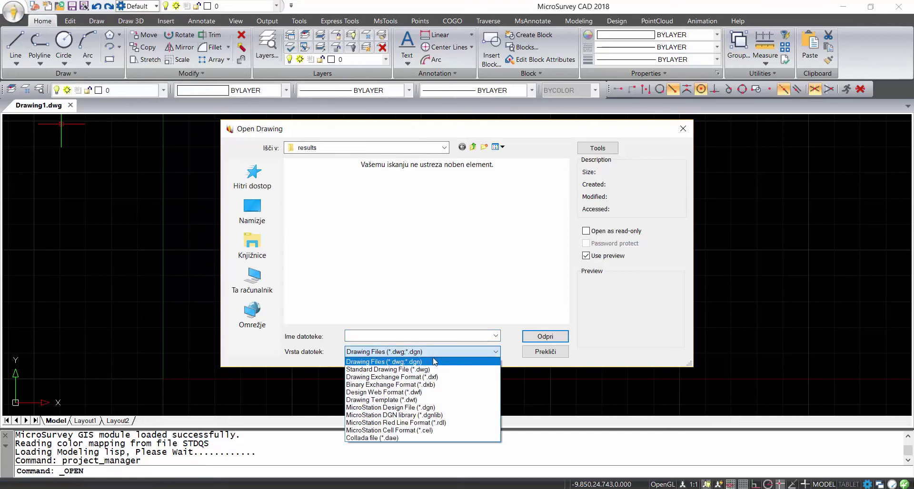
left_click(433, 376)
double_click(318, 216)
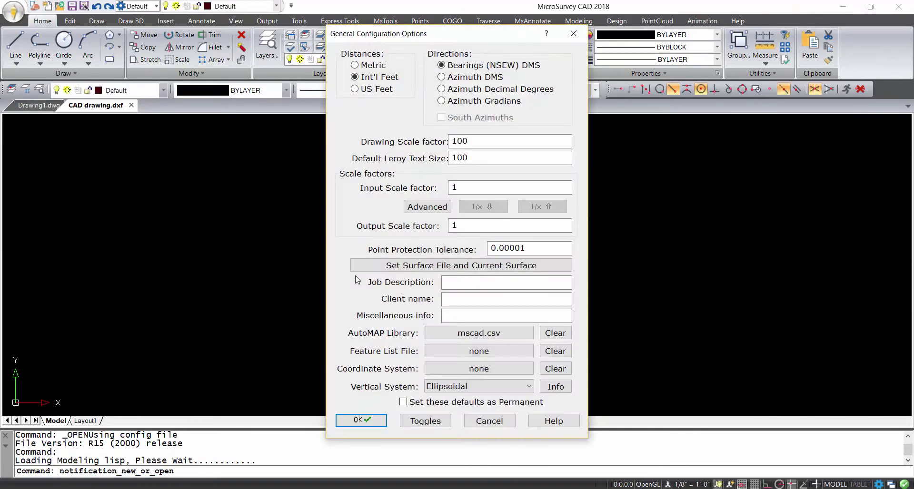
left_click(356, 421)
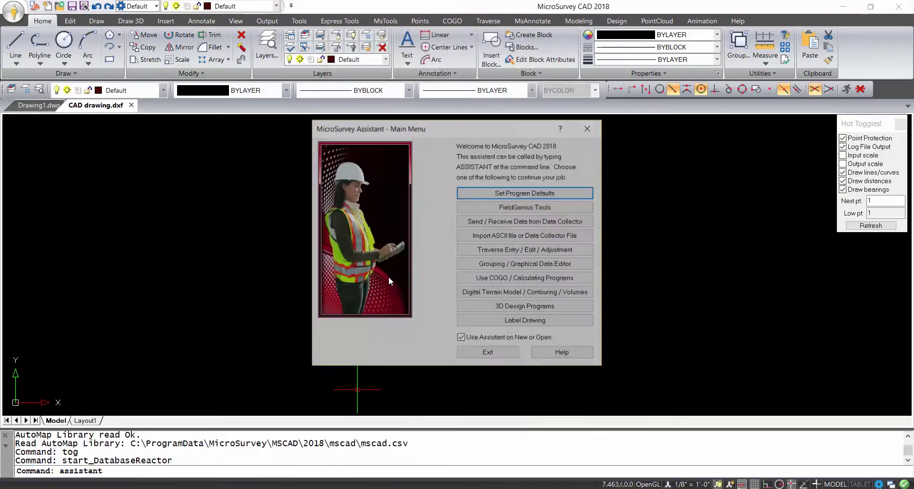
left_click(491, 356)
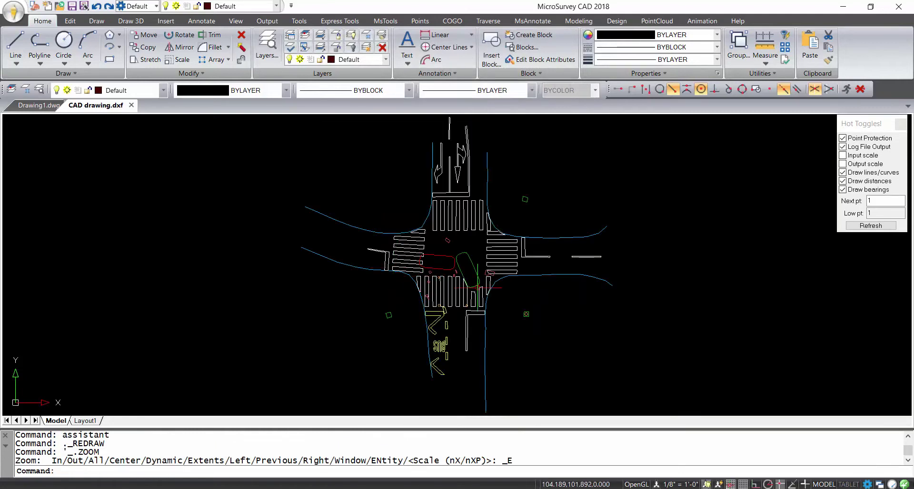
Step: Examine the imported intersection linework up close, including the crosswalks, bus station markings and car outlines
scroll(460, 328, "up", 3)
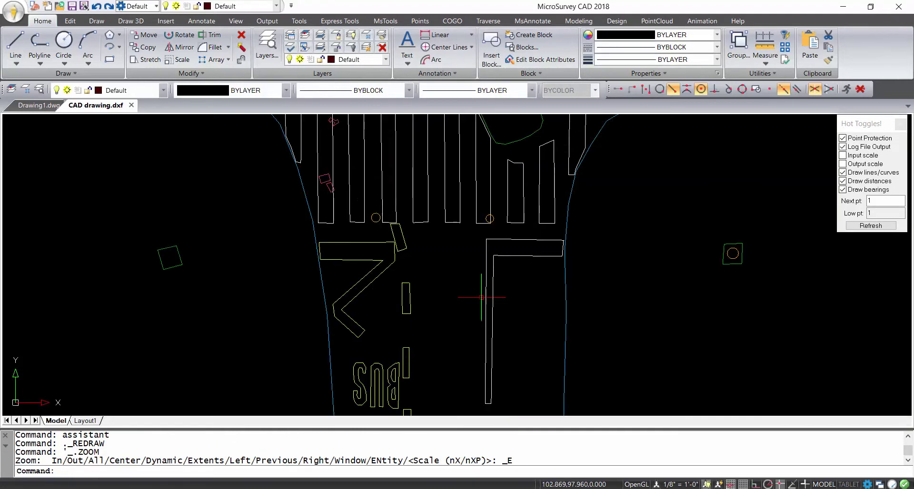
scroll(449, 345, "up", 3)
middle_click_drag(449, 345, 431, 357)
scroll(507, 214, "up", 1)
middle_click_drag(613, 198, 552, 396)
middle_click_drag(494, 211, 597, 404)
middle_click_drag(436, 234, 502, 327)
scroll(401, 217, "down", 2)
middle_click_drag(353, 252, 353, 205)
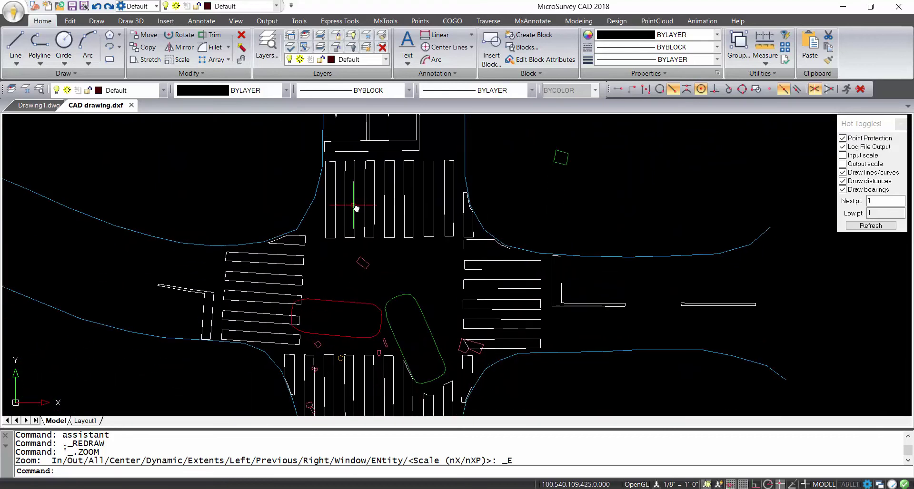
Step: Turn off the Car1 and Car2 layers and review the whole intersection without the car outlines
left_click(265, 50)
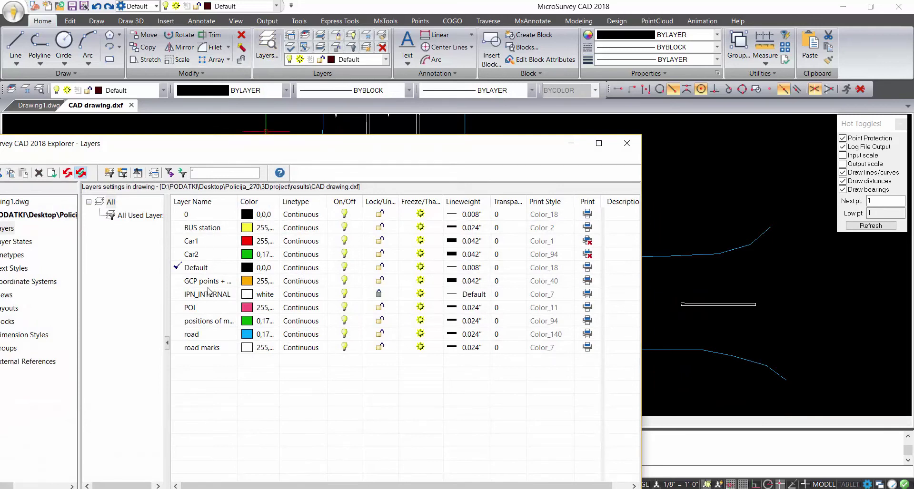
left_click(345, 241)
left_click(345, 254)
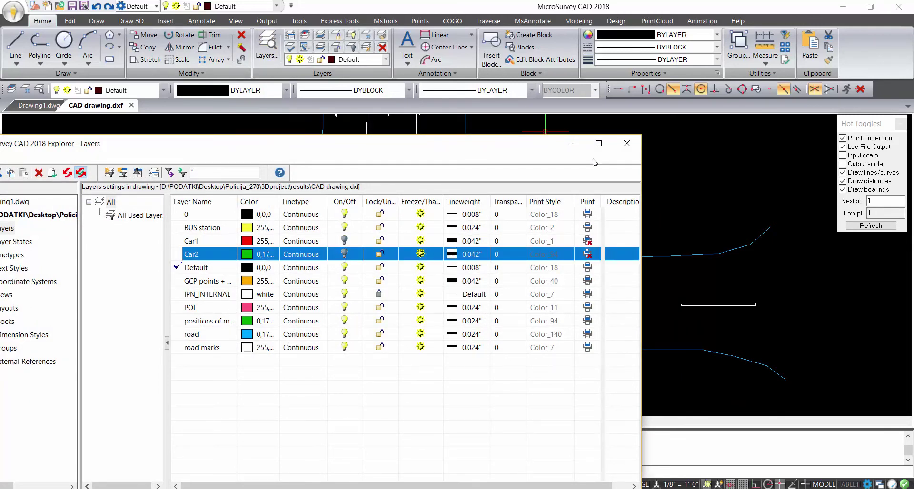
left_click(626, 144)
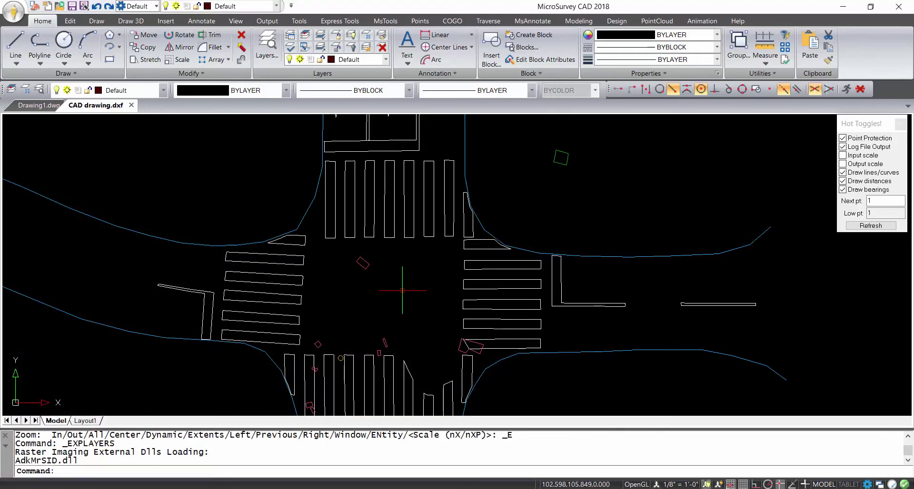
scroll(371, 309, "down", 3)
middle_click_drag(402, 311, 422, 271)
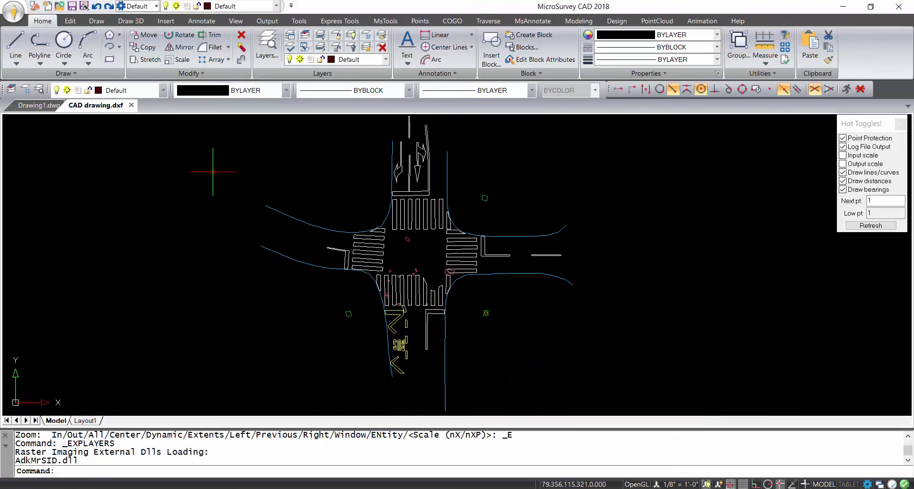
Step: Attach the image Orthophoto.tif to the drawing, placed by its positioning file
left_click(162, 21)
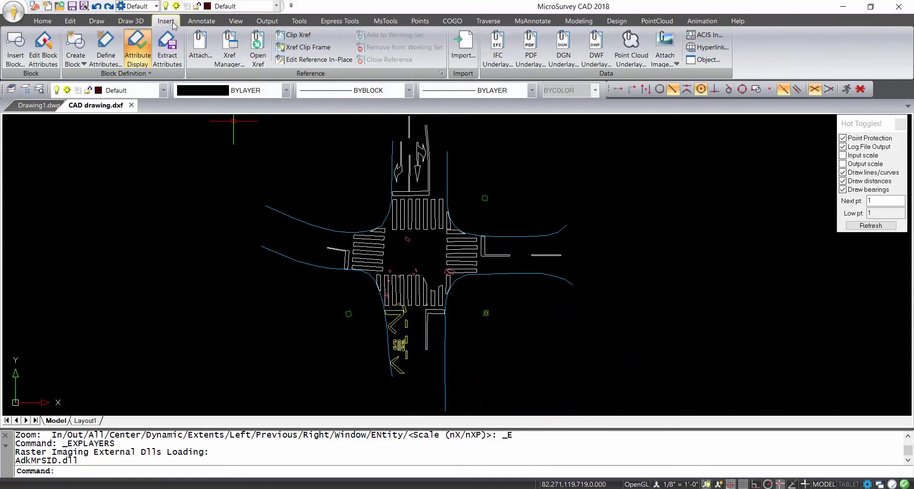
left_click(663, 47)
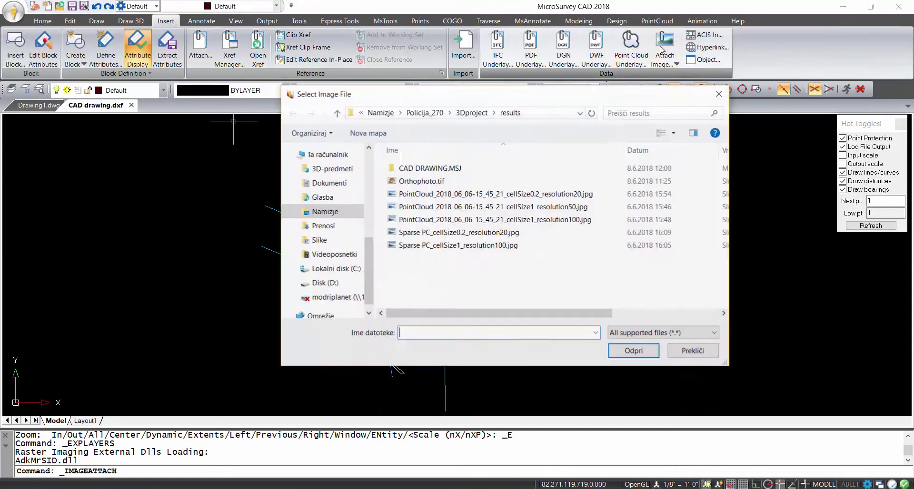
double_click(442, 182)
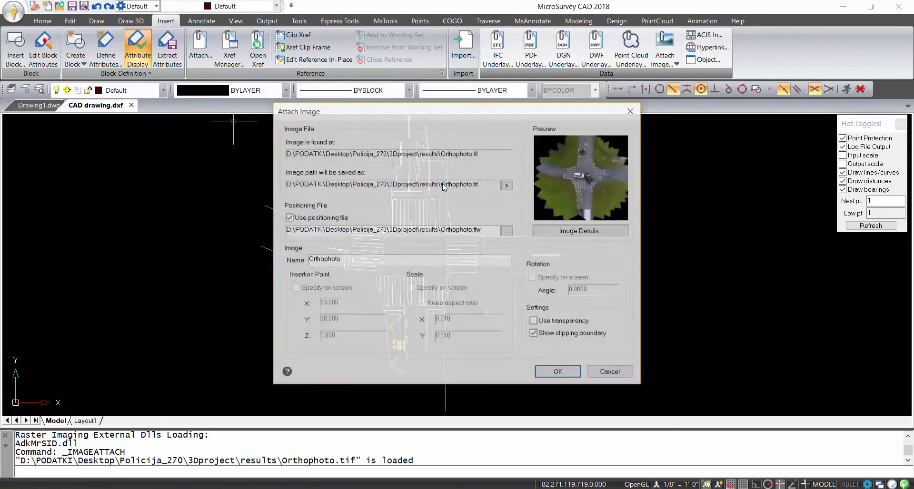
left_click(553, 374)
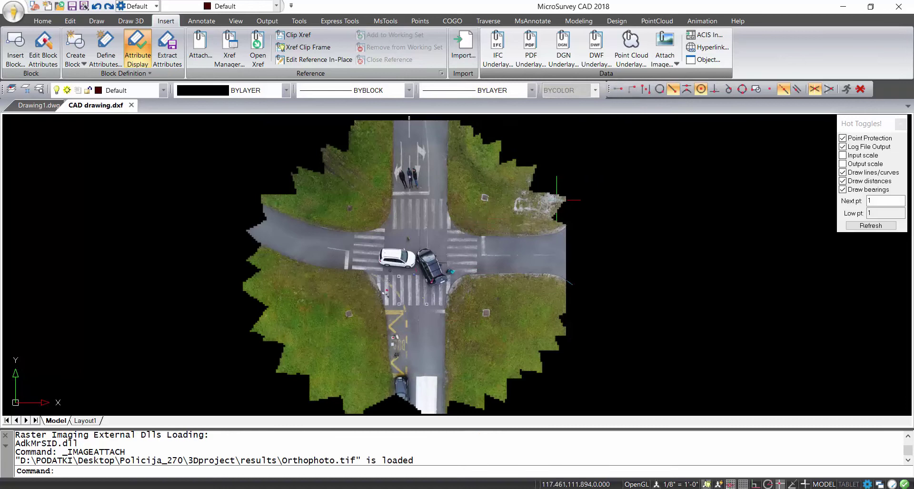
Step: Inspect the attached orthophoto over the drawing and select the image by its boundary
left_click(532, 125)
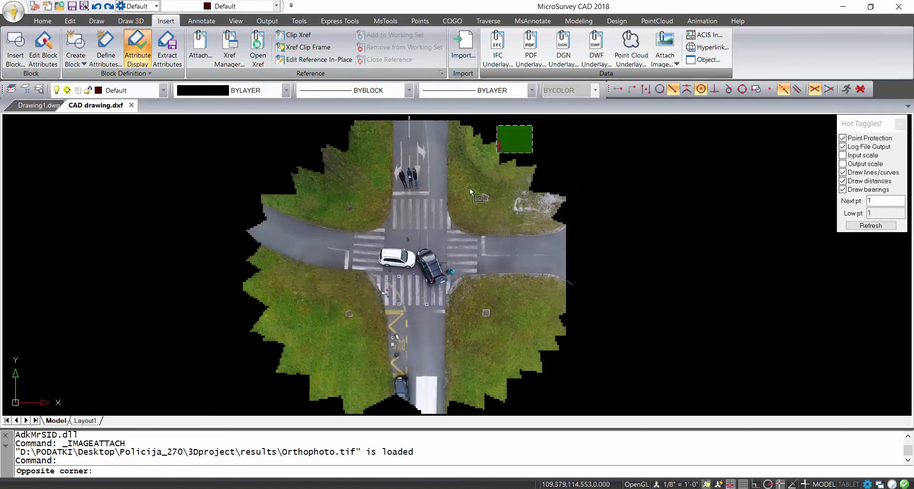
middle_click_drag(458, 197, 454, 243)
left_click(574, 195)
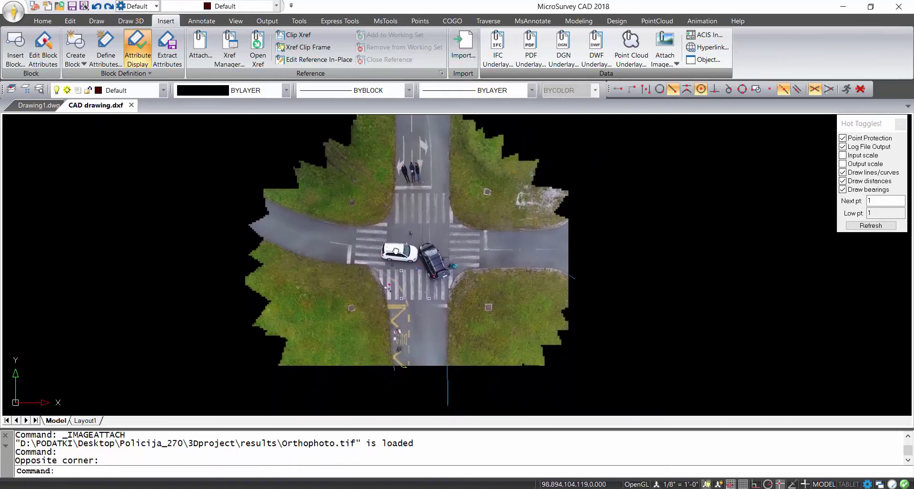
scroll(391, 264, "up", 2)
scroll(498, 228, "down", 6)
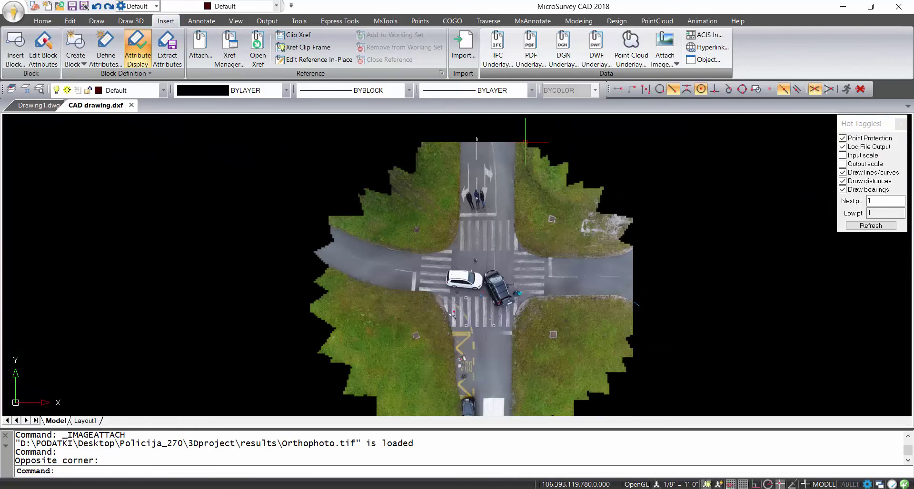
left_click(525, 142)
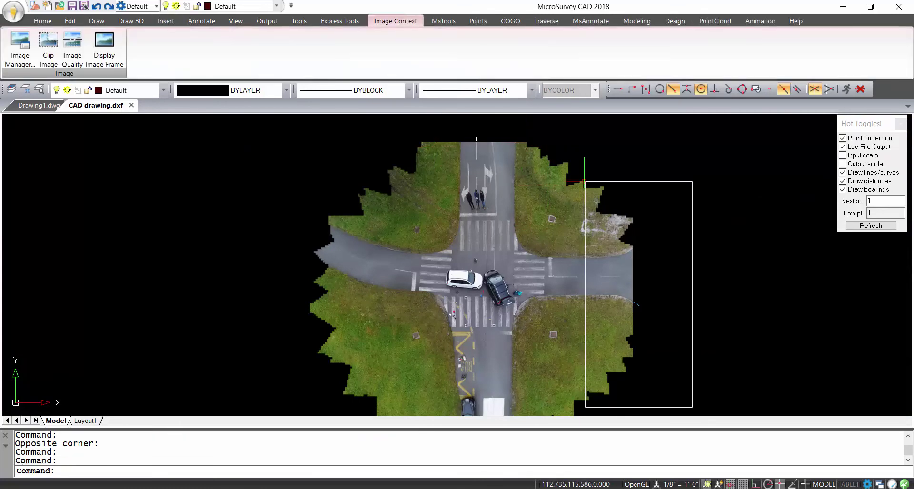